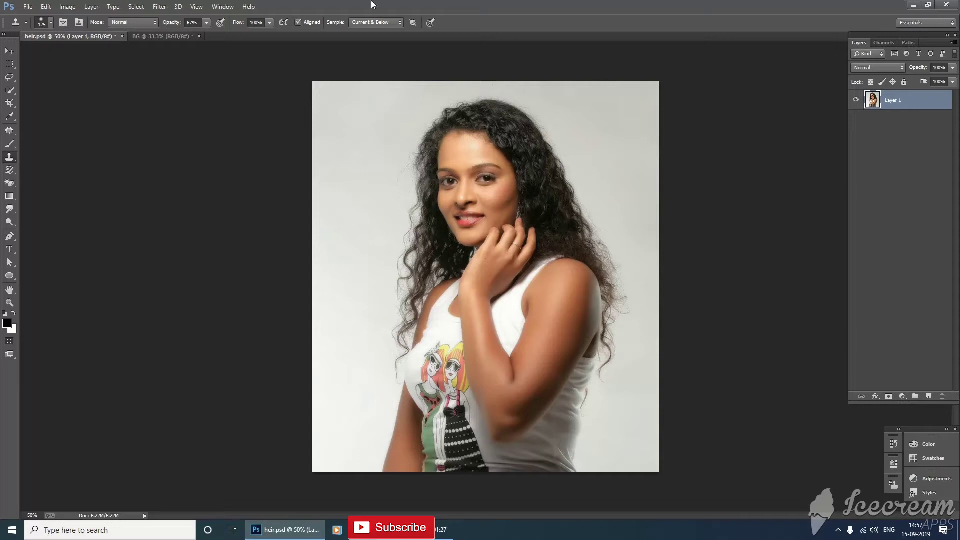
Switch to the Pen tool and briefly show, then hide, Layer 1 to inspect the Layer 2 cut-out
{"action": "left_click", "coordinate": [10, 239]}
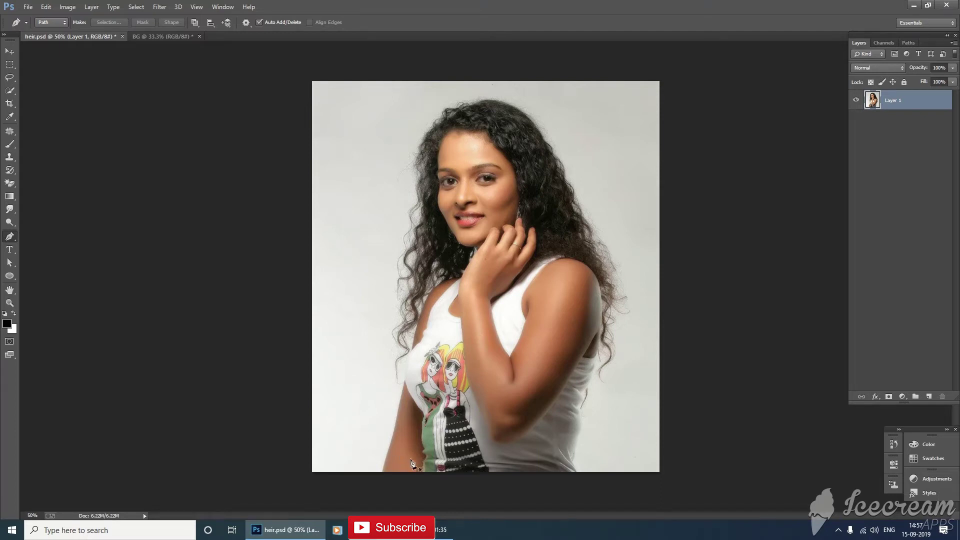
{"action": "mouse_move", "coordinate": [337, 530]}
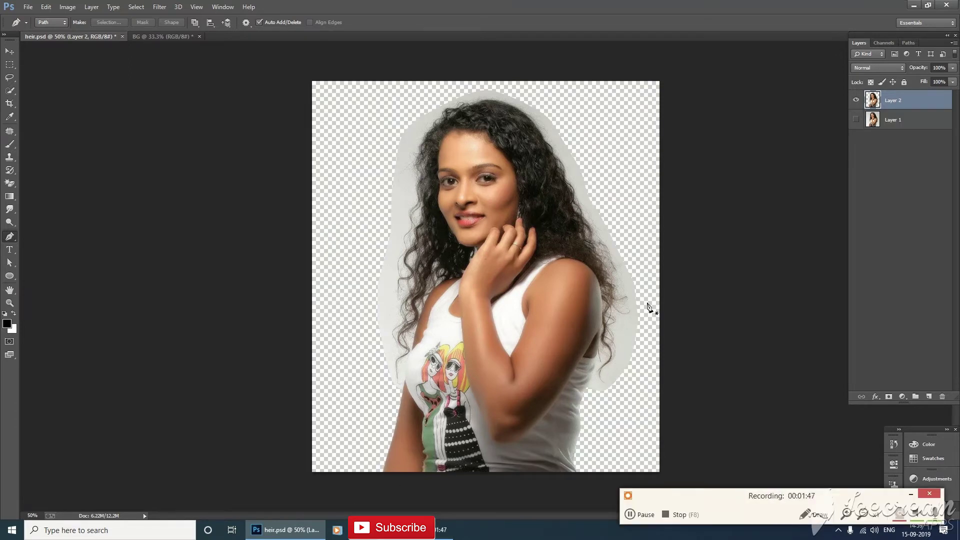
{"action": "left_click", "coordinate": [857, 120]}
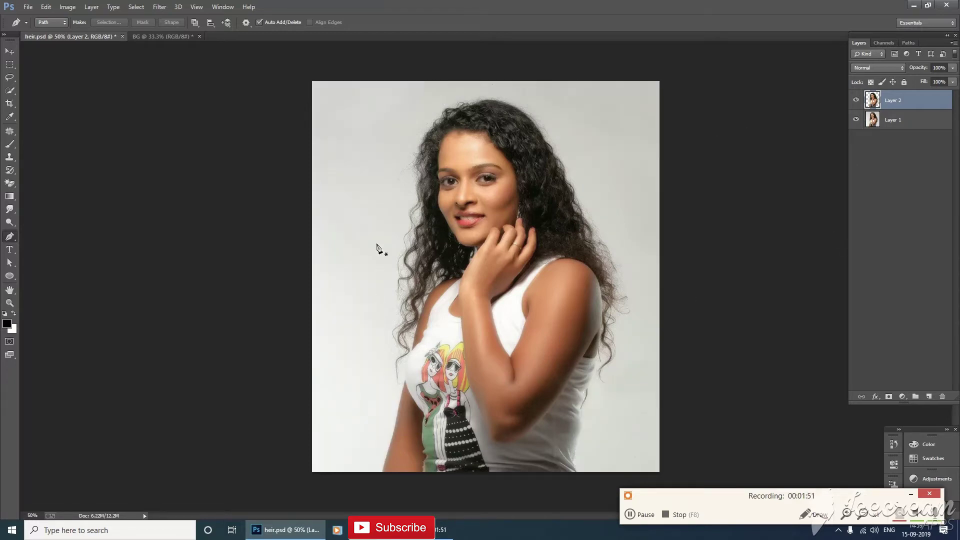
{"action": "left_click", "coordinate": [857, 120]}
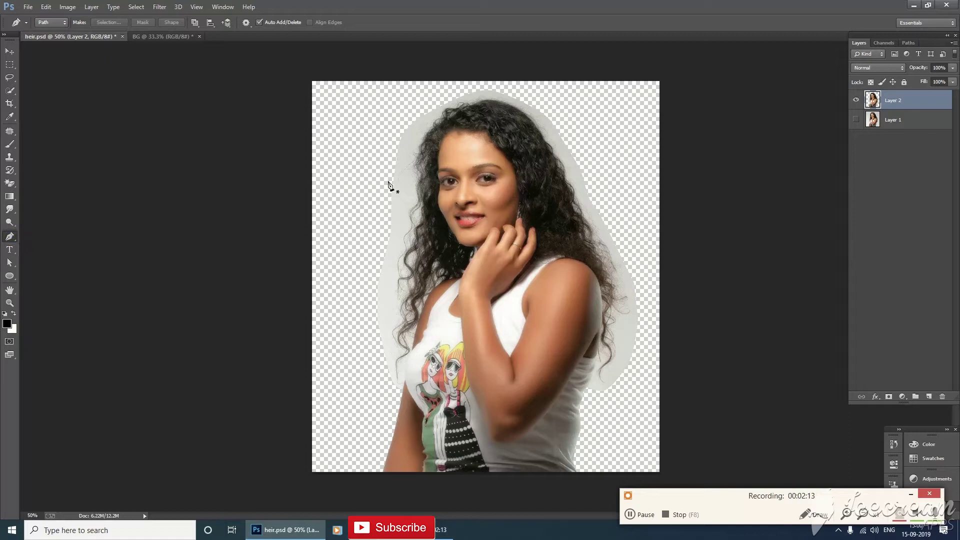
Trace pen anchors from the hairline down the face, jaw and neck around the bottom of the left hair
{"action": "left_click", "coordinate": [442, 135]}
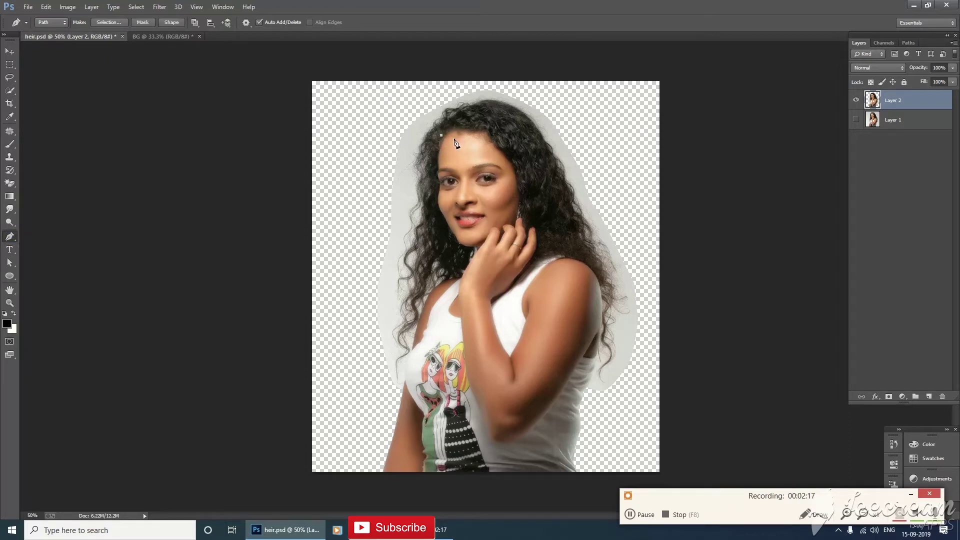
{"action": "key", "text": "ctrl+z"}
{"action": "left_click", "coordinate": [442, 143]}
{"action": "left_click", "coordinate": [440, 179]}
{"action": "left_click", "coordinate": [442, 204]}
{"action": "left_click", "coordinate": [450, 229]}
{"action": "left_click", "coordinate": [458, 250]}
{"action": "left_click_drag", "start_coordinate": [466, 272], "coordinate": [466, 277]}
{"action": "left_click_drag", "start_coordinate": [433, 309], "coordinate": [425, 333]}
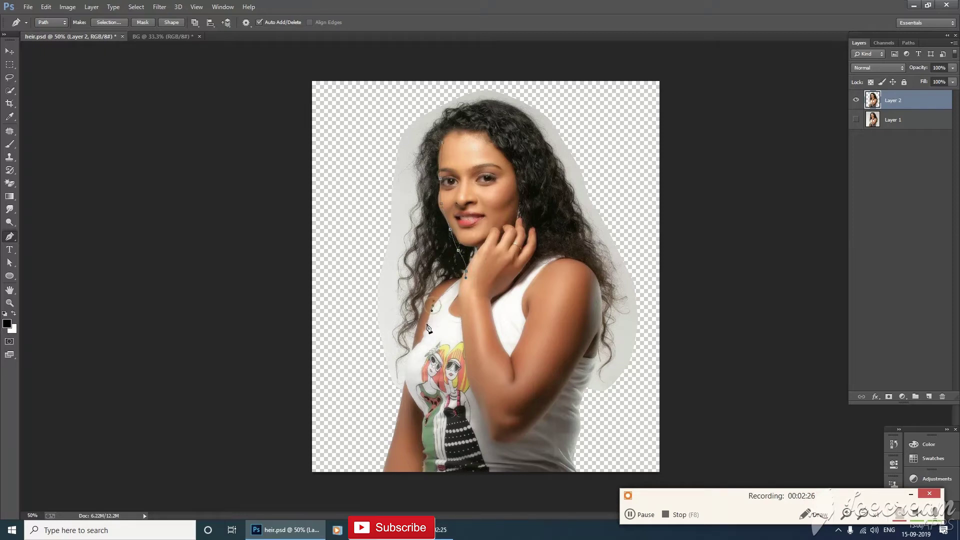
{"action": "left_click", "coordinate": [413, 375]}
{"action": "left_click_drag", "start_coordinate": [391, 401], "coordinate": [381, 387]}
{"action": "left_click_drag", "start_coordinate": [360, 347], "coordinate": [380, 335]}
Continue the path up the outer left hair, over the head, down the right side and back to the forehead
{"action": "left_click_drag", "start_coordinate": [384, 192], "coordinate": [384, 175]}
{"action": "mouse_move", "coordinate": [388, 117]}
{"action": "left_mouse_down"}
{"action": "mouse_move", "coordinate": [400, 100]}
{"action": "mouse_move", "coordinate": [465, 82]}
{"action": "left_mouse_up"}
{"action": "left_click_drag", "start_coordinate": [587, 93], "coordinate": [596, 99]}
{"action": "left_click_drag", "start_coordinate": [608, 109], "coordinate": [624, 135]}
{"action": "left_click", "coordinate": [643, 178]}
{"action": "left_click", "coordinate": [651, 284]}
{"action": "left_click_drag", "start_coordinate": [628, 398], "coordinate": [625, 405]}
{"action": "left_click", "coordinate": [584, 391]}
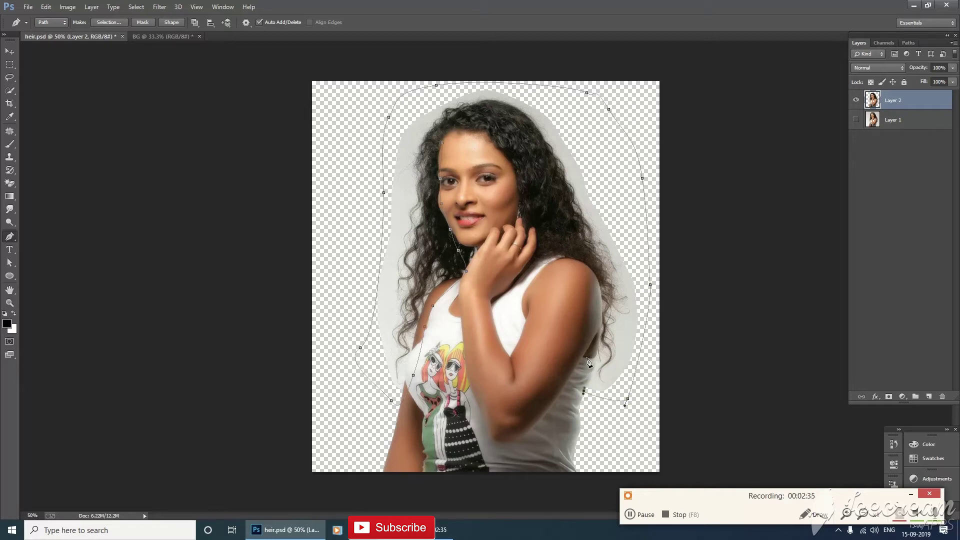
{"action": "left_click_drag", "start_coordinate": [594, 319], "coordinate": [593, 312]}
{"action": "left_click", "coordinate": [583, 253]}
{"action": "left_click", "coordinate": [557, 211]}
{"action": "left_click", "coordinate": [512, 128]}
{"action": "left_click_drag", "start_coordinate": [478, 118], "coordinate": [452, 138]}
Turn the hair path into a selection and copy it onto a new layer, checking it alone
{"action": "key", "text": "ctrl+Return"}
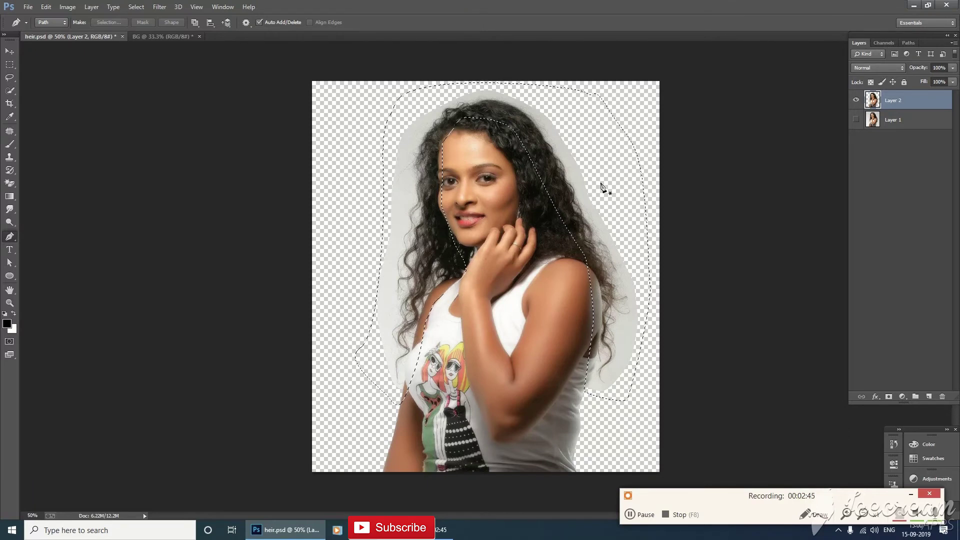
{"action": "key", "text": "ctrl+j"}
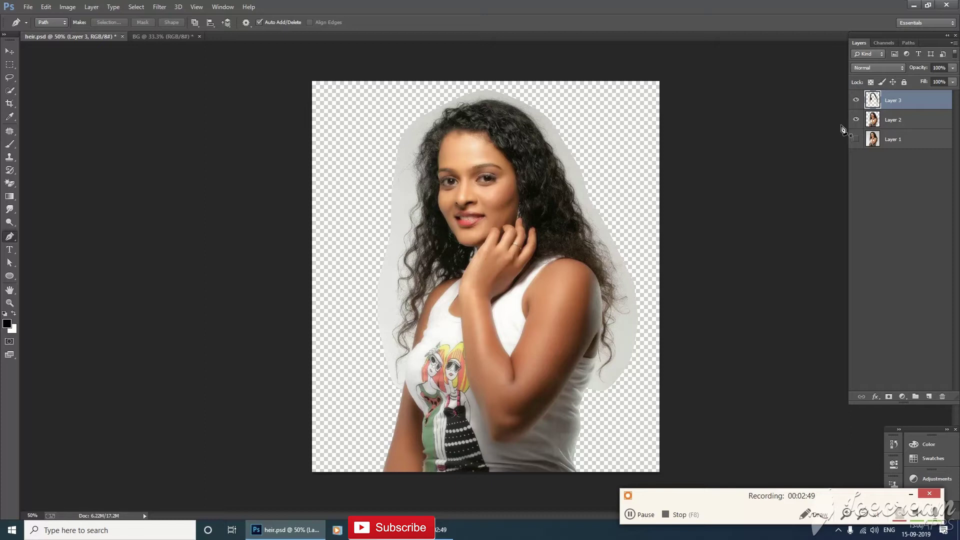
{"action": "left_click", "coordinate": [857, 121]}
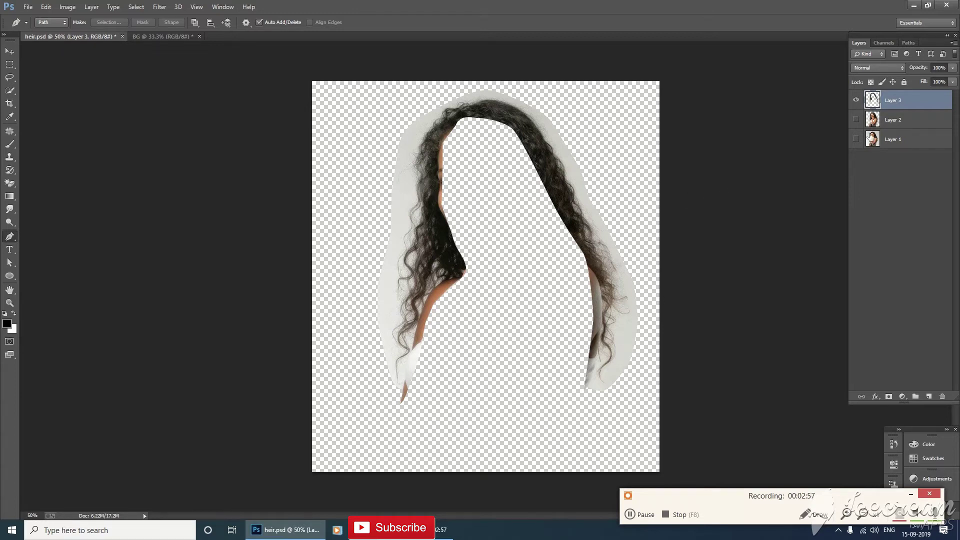
{"action": "left_click", "coordinate": [856, 120]}
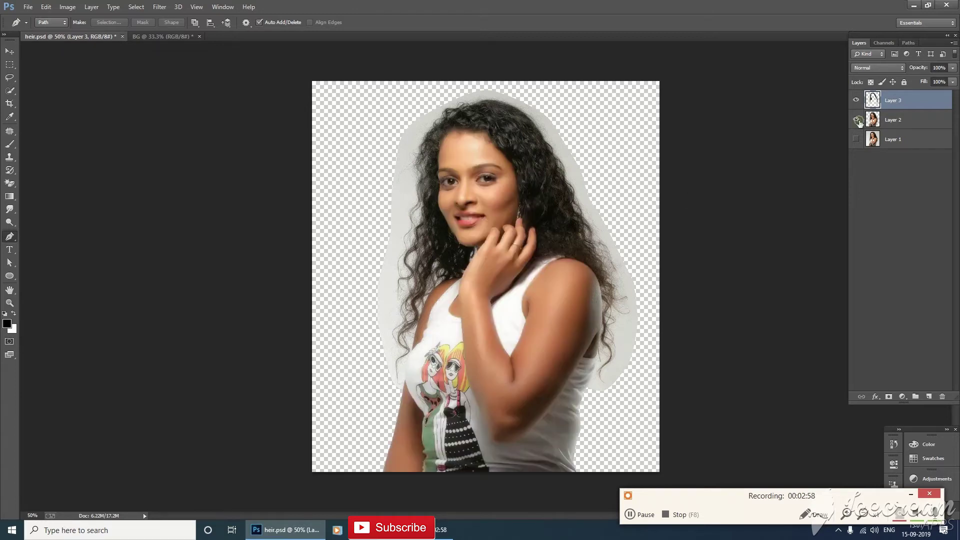
Rename the new hair layer to 'heir'
{"action": "double_click", "coordinate": [894, 102]}
{"action": "key", "text": "BackSpace"}
{"action": "type", "text": "ir"}
{"action": "key", "text": "Return"}
Apply a default Black & White adjustment to the heir layer and compare it with Layer 2 hidden and shown
{"action": "left_click", "coordinate": [65, 10]}
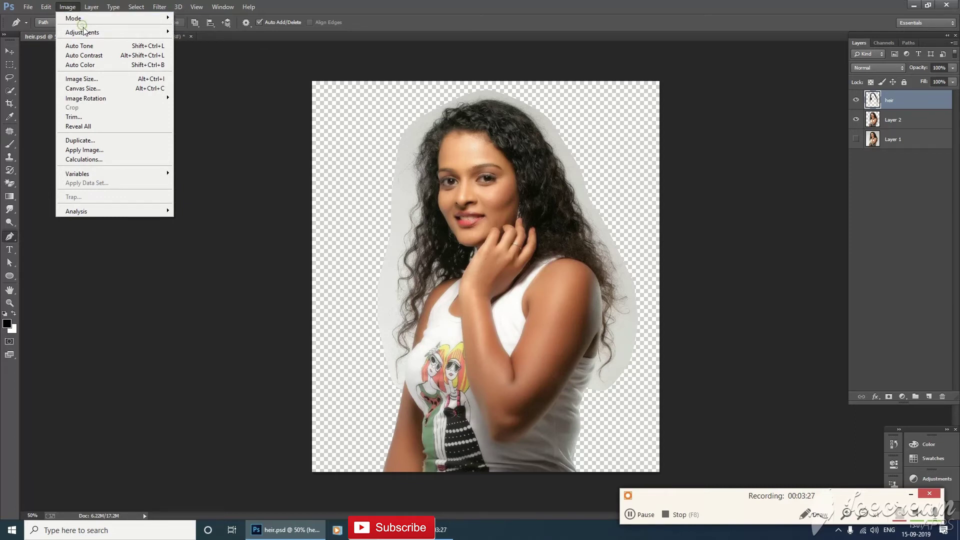
{"action": "mouse_move", "coordinate": [82, 32]}
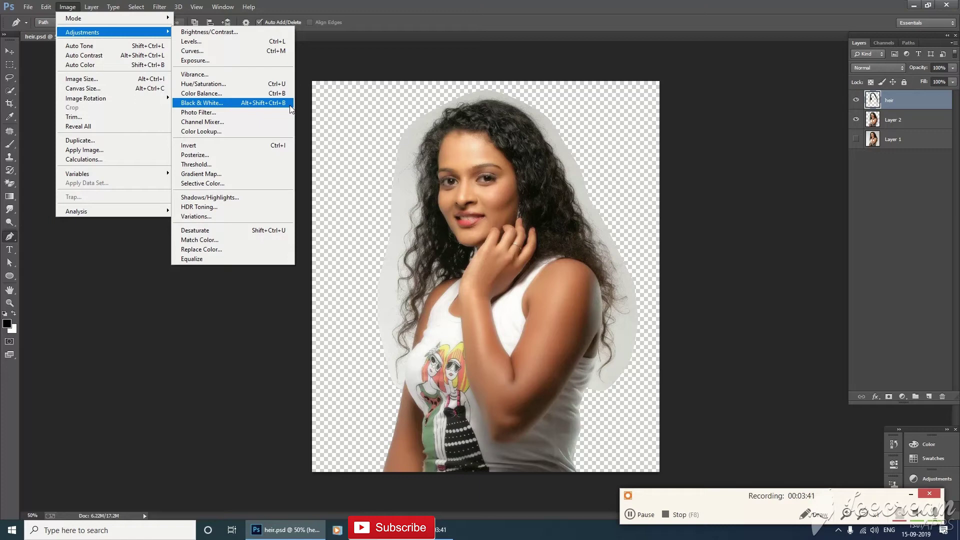
{"action": "left_click", "coordinate": [249, 109]}
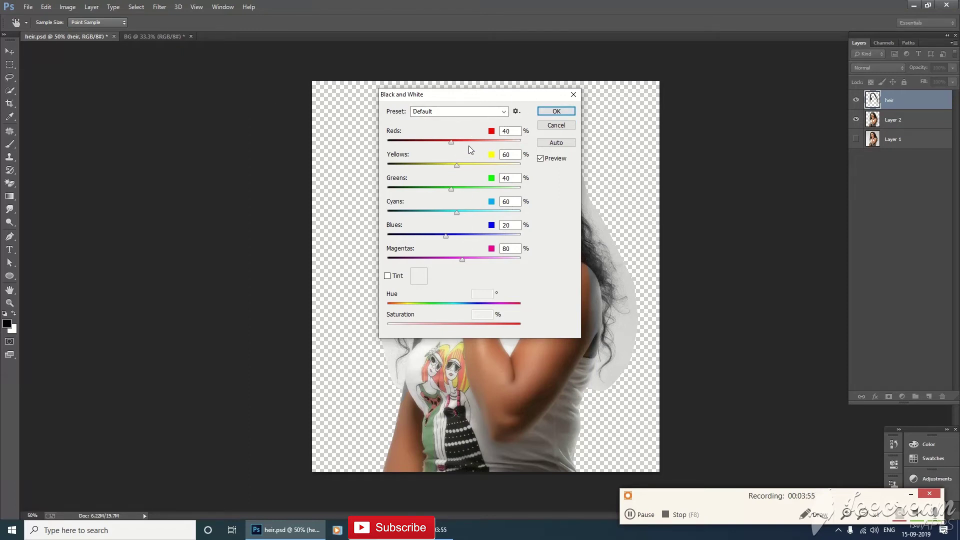
{"action": "left_click", "coordinate": [552, 116]}
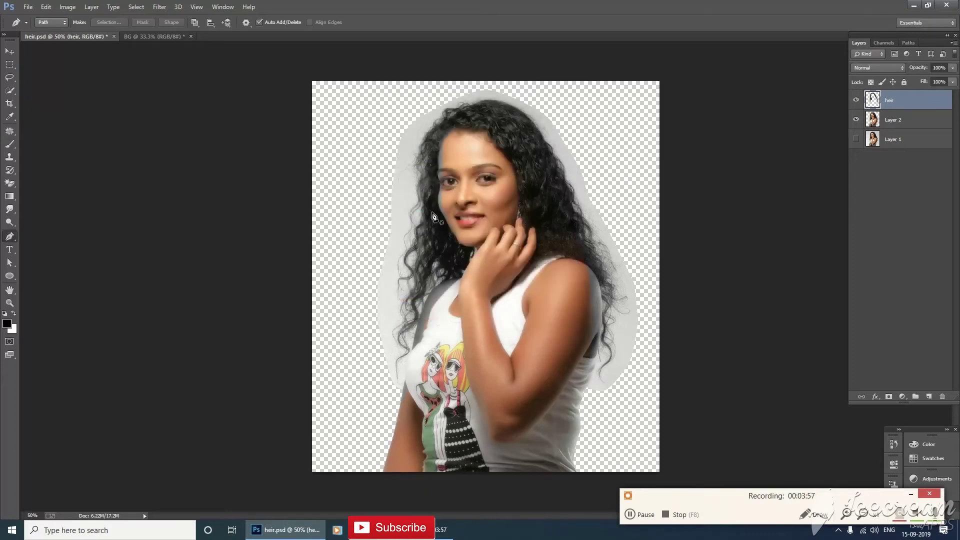
{"action": "left_click", "coordinate": [856, 120]}
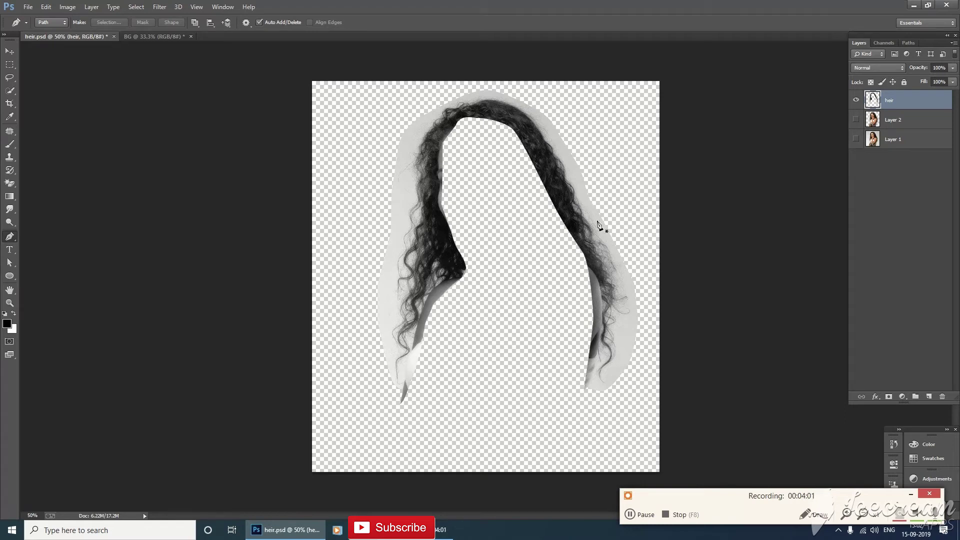
{"action": "left_click", "coordinate": [856, 119]}
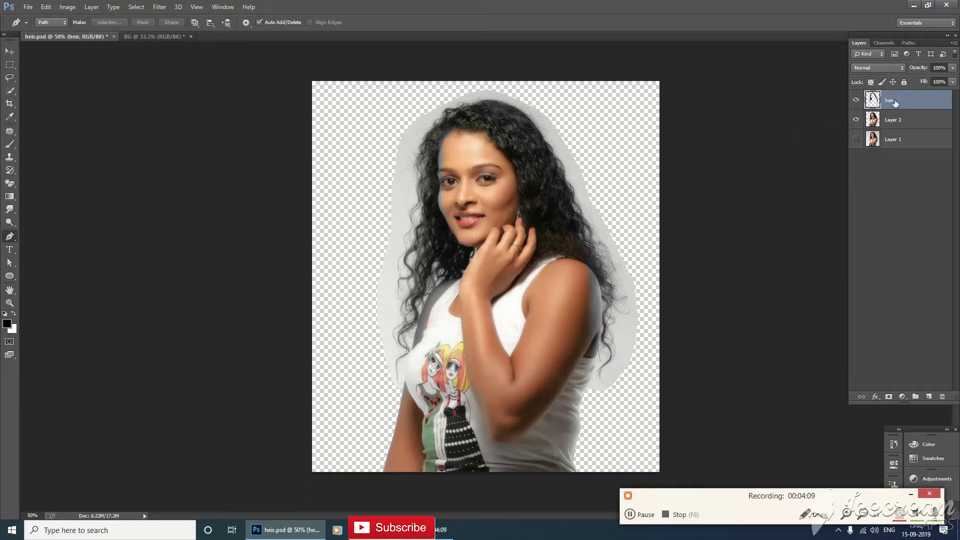
Set the heir layer's blend mode to Multiply and move it beneath Layer 2 with Ctrl+[
{"action": "left_click", "coordinate": [894, 68]}
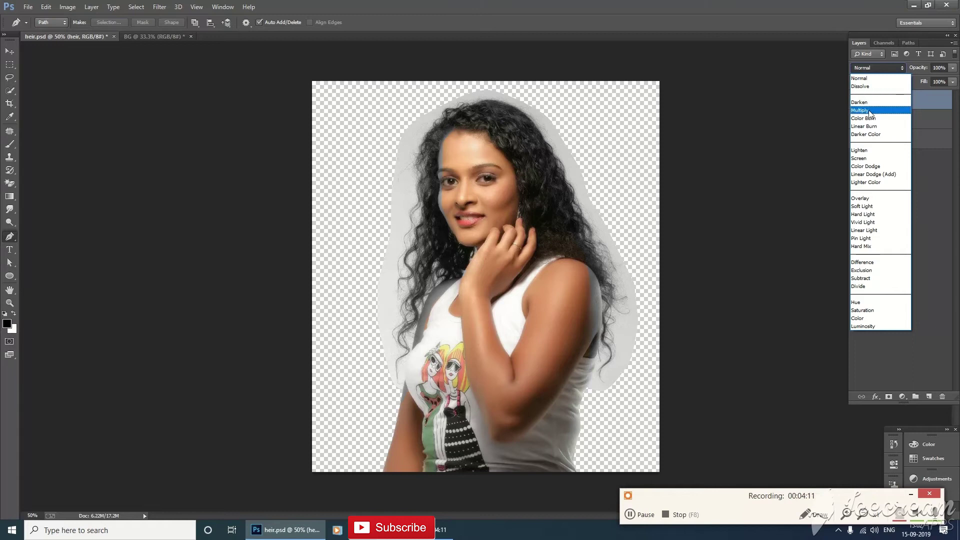
{"action": "left_click", "coordinate": [870, 110]}
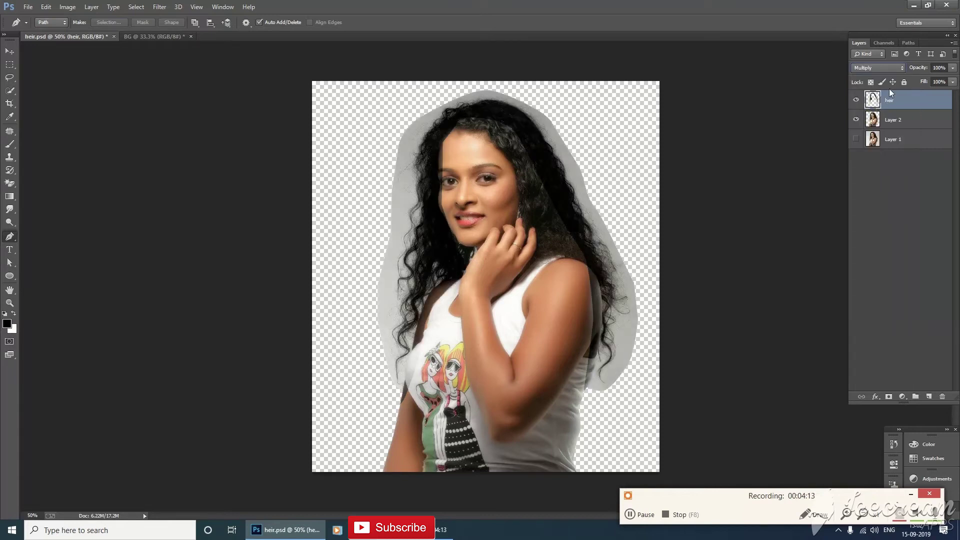
{"action": "left_click", "coordinate": [892, 70]}
{"action": "left_click", "coordinate": [896, 111]}
{"action": "left_click", "coordinate": [894, 102]}
{"action": "key", "text": "ctrl+bracketleft"}
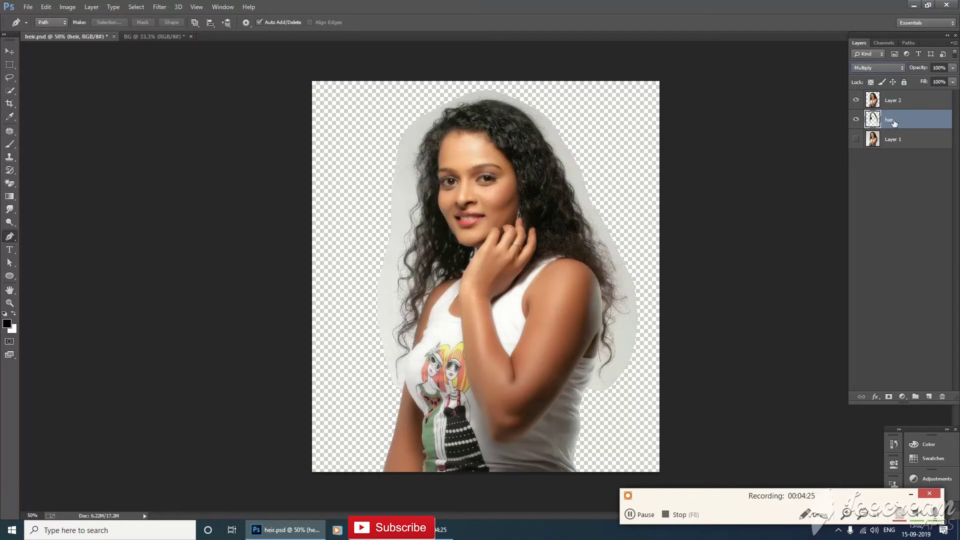
{"action": "left_click", "coordinate": [897, 101]}
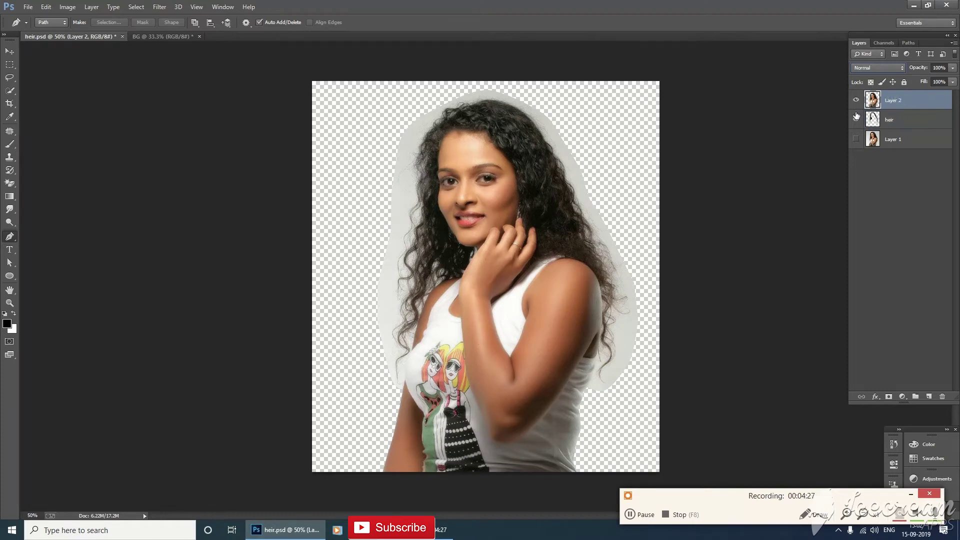
{"action": "left_click", "coordinate": [890, 122]}
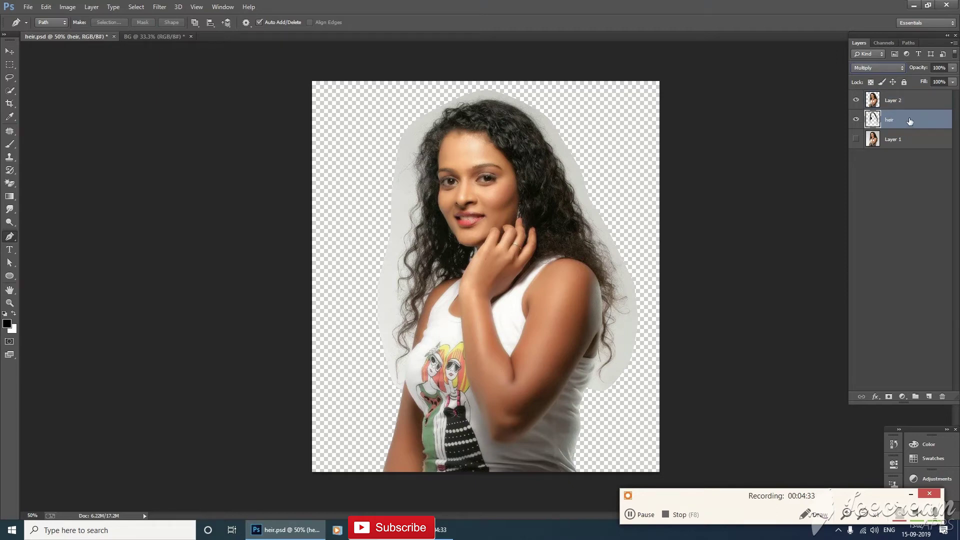
Drag the cloud sky into the portrait document and place it below the heir and Layer 2 layers
{"action": "left_click", "coordinate": [164, 36]}
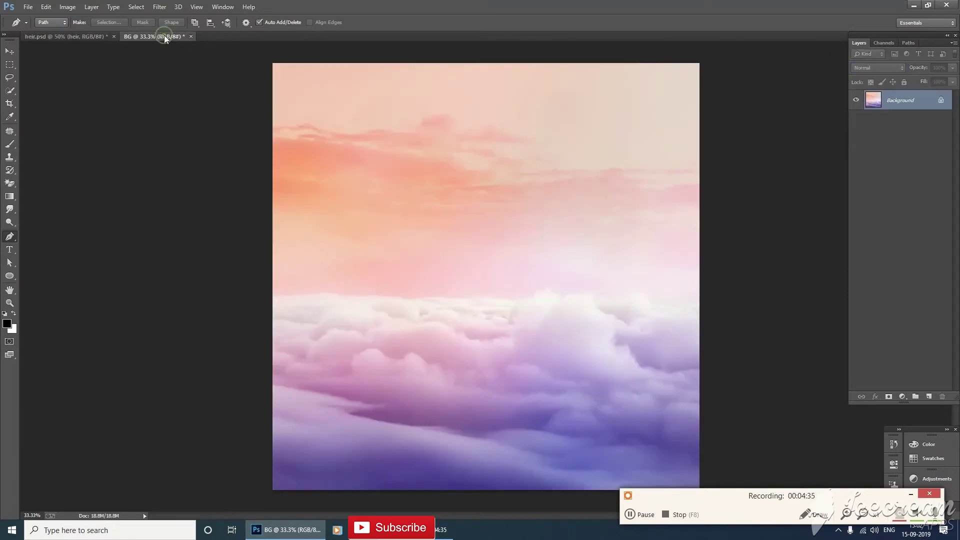
{"action": "left_click", "coordinate": [10, 51]}
{"action": "mouse_move", "coordinate": [485, 247]}
{"action": "left_mouse_down"}
{"action": "mouse_move", "coordinate": [75, 37]}
{"action": "mouse_move", "coordinate": [470, 197]}
{"action": "left_mouse_up"}
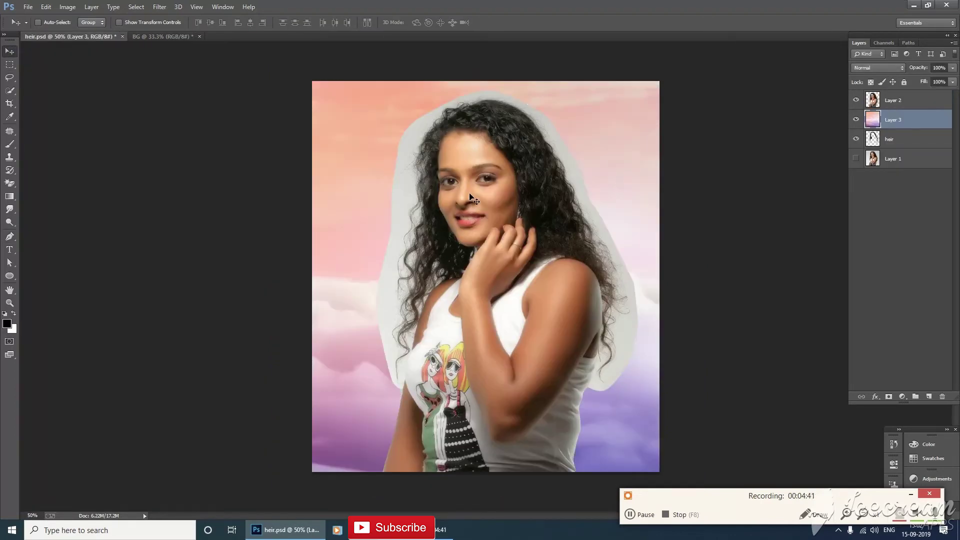
{"action": "left_click", "coordinate": [897, 105]}
{"action": "left_click", "coordinate": [888, 121]}
{"action": "key", "text": "ctrl+bracketleft"}
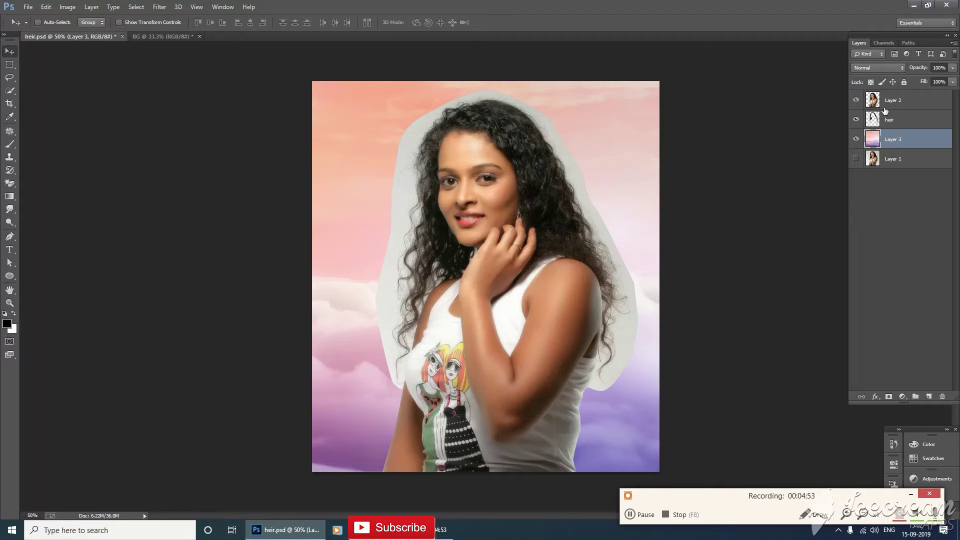
{"action": "left_click", "coordinate": [875, 121]}
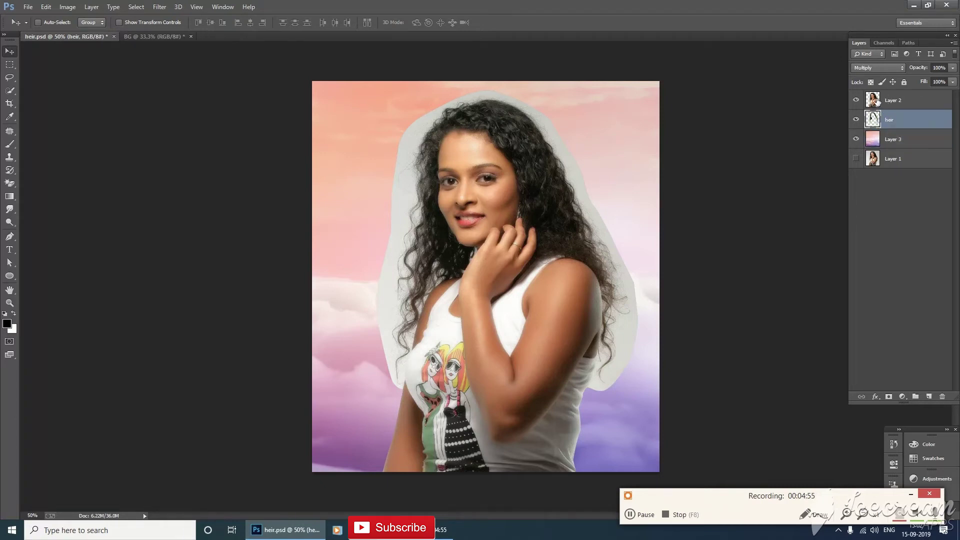
{"action": "left_click", "coordinate": [878, 102]}
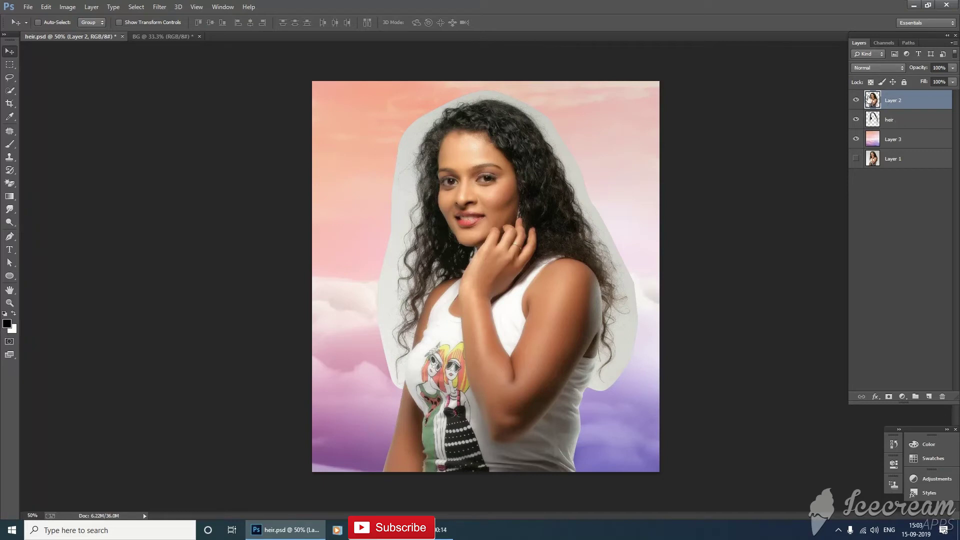
Add a white layer mask to Layer 2 and confirm the foreground colour is black 000000
{"action": "left_click", "coordinate": [879, 123]}
{"action": "left_click", "coordinate": [883, 104]}
{"action": "left_click", "coordinate": [892, 139]}
{"action": "left_click", "coordinate": [891, 101]}
{"action": "left_click", "coordinate": [889, 398]}
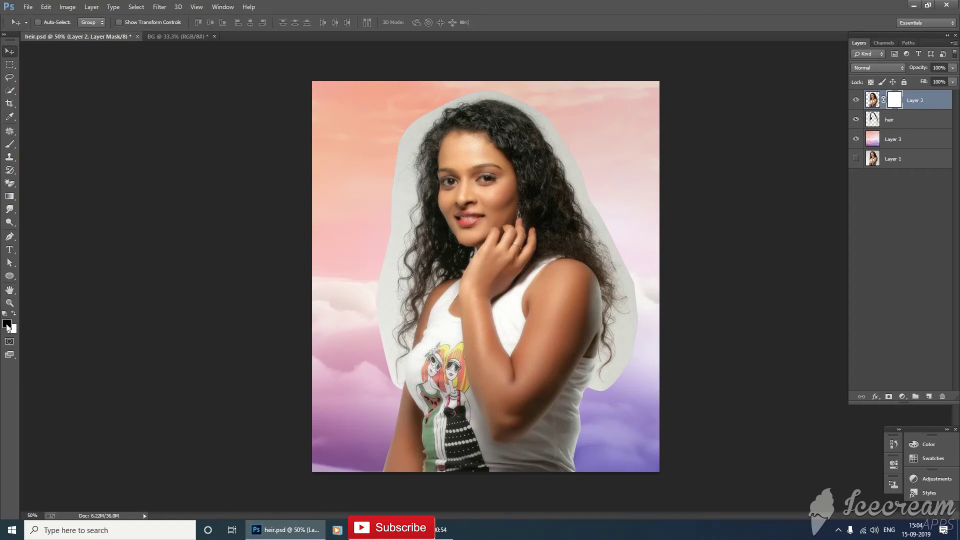
{"action": "left_click", "coordinate": [7, 325]}
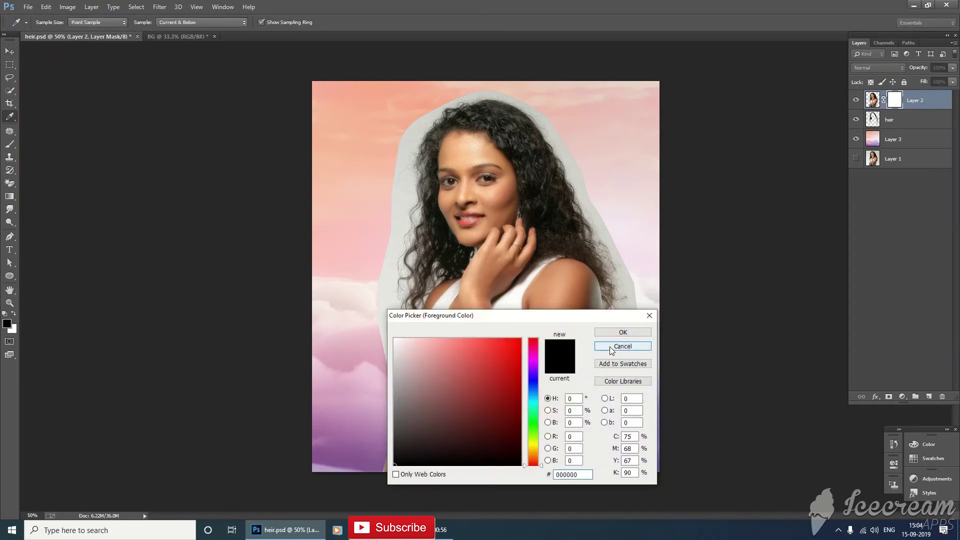
{"action": "left_click", "coordinate": [623, 346]}
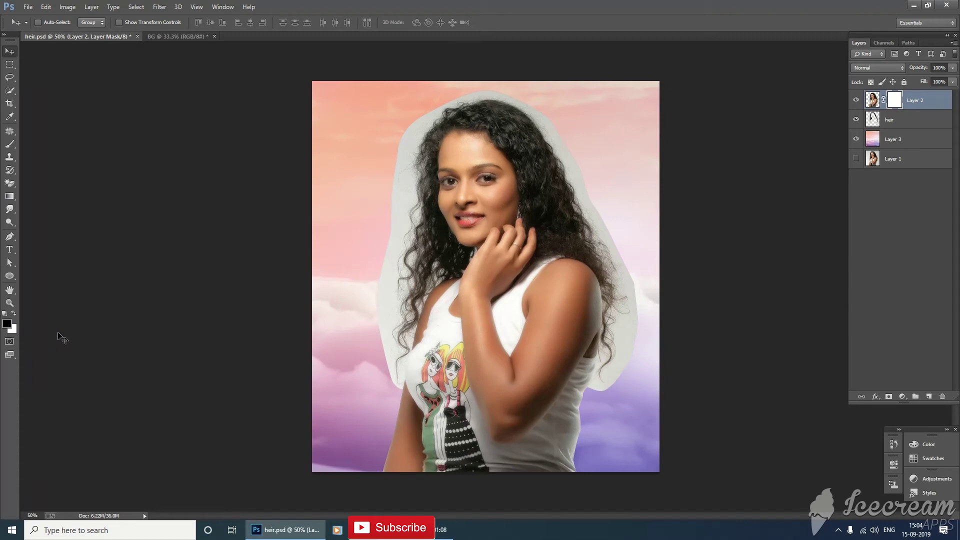
Paint black on Layer 2's mask along the hair's right edge, resizing the brush around size 100
{"action": "left_click", "coordinate": [9, 148]}
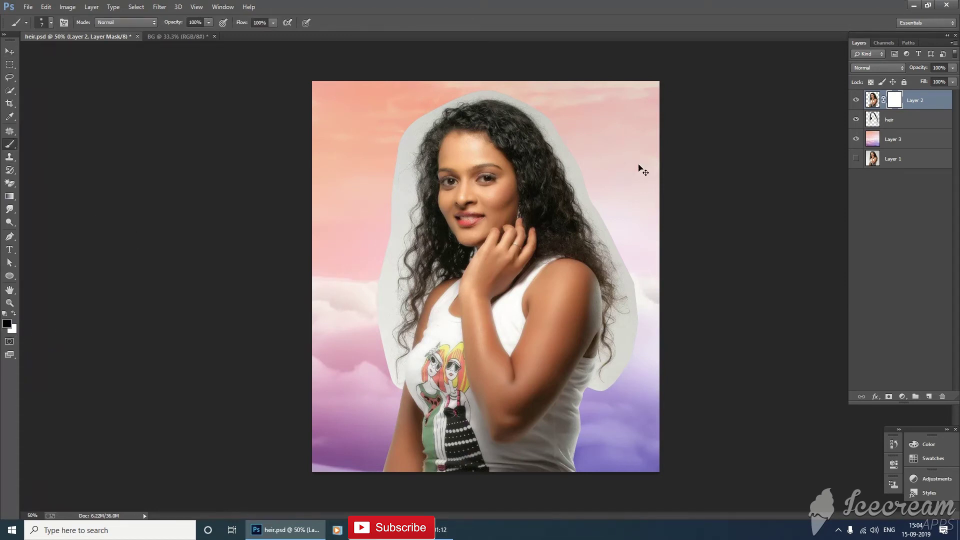
{"action": "key", "text": "ctrl+plus"}
{"action": "key", "text": "ctrl+plus"}
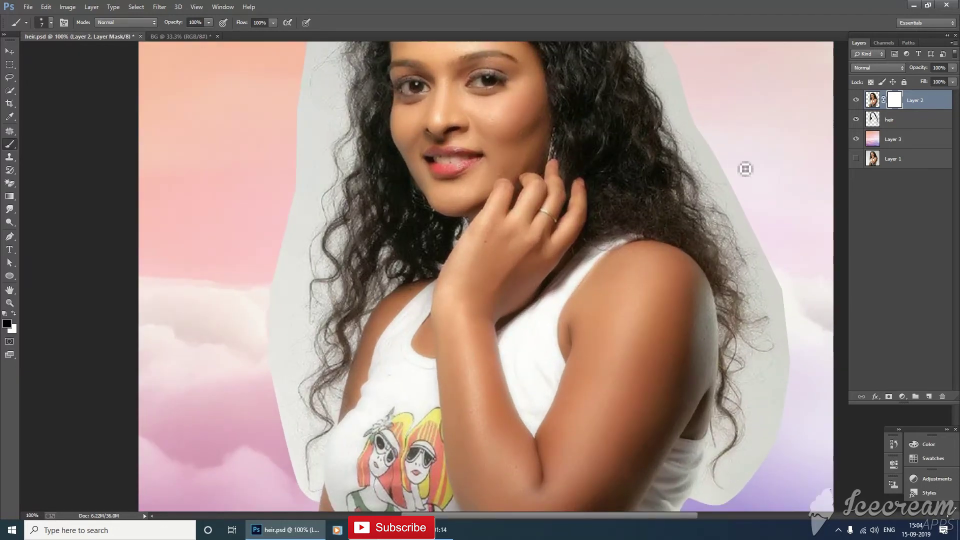
{"action": "key", "text": "bracketright"}
{"action": "key", "text": "bracketright"}
{"action": "key", "text": "bracketright"}
{"action": "key", "text": "bracketright"}
{"action": "key", "text": "bracketright"}
{"action": "left_click_drag", "start_coordinate": [703, 134], "coordinate": [748, 196]}
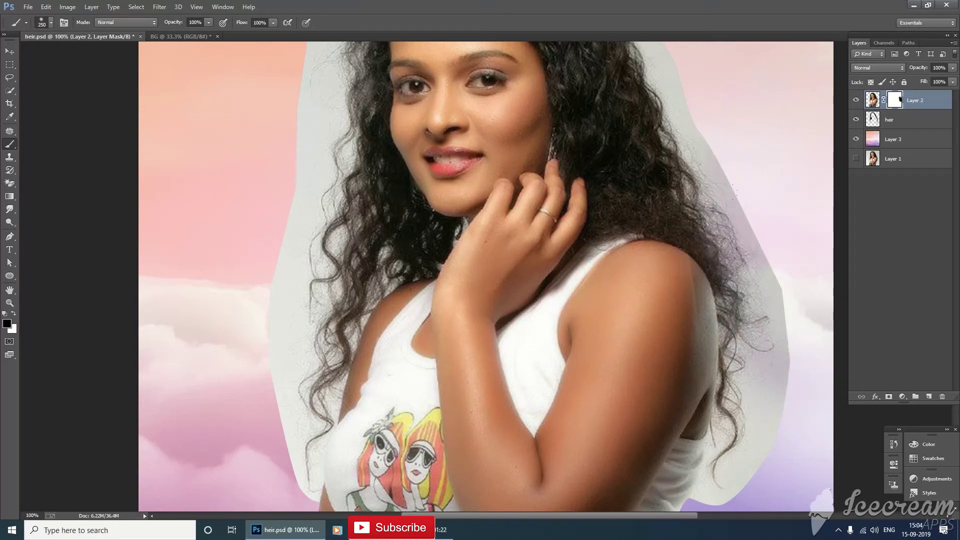
{"action": "key", "text": "bracketleft"}
{"action": "key", "text": "bracketleft"}
{"action": "key", "text": "bracketleft"}
{"action": "left_click_drag", "start_coordinate": [756, 347], "coordinate": [729, 410]}
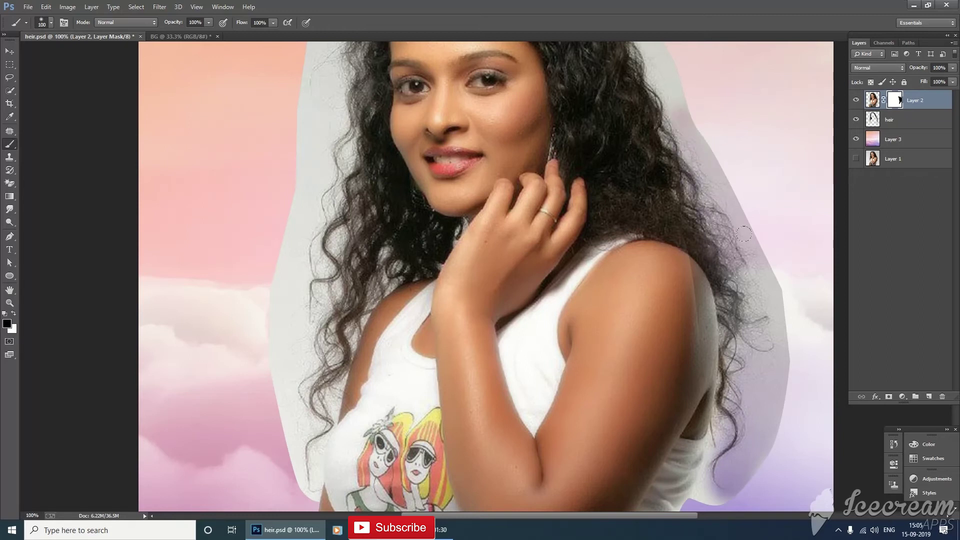
{"action": "mouse_move", "coordinate": [749, 337]}
{"action": "left_mouse_down"}
{"action": "mouse_move", "coordinate": [737, 454]}
{"action": "mouse_move", "coordinate": [710, 474]}
{"action": "left_mouse_up"}
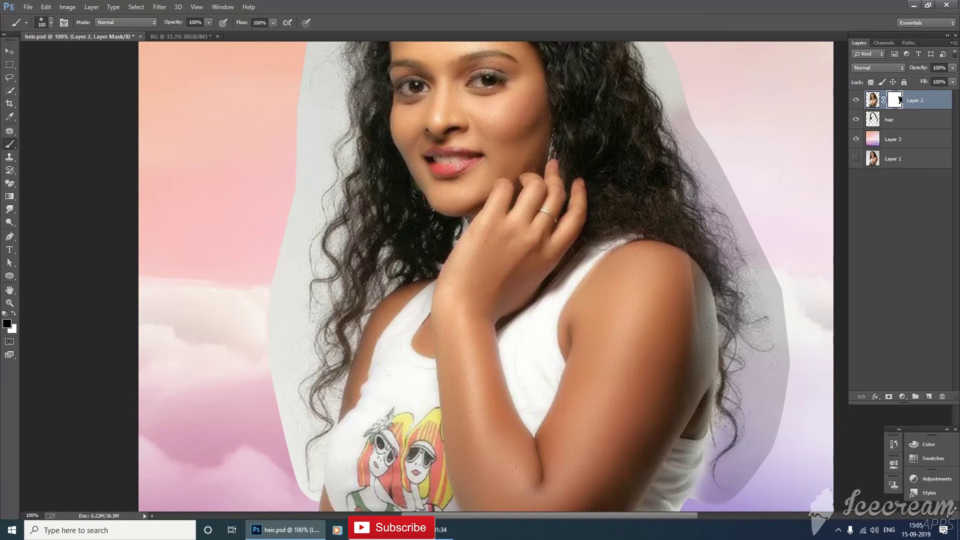
{"action": "key", "text": "bracketleft"}
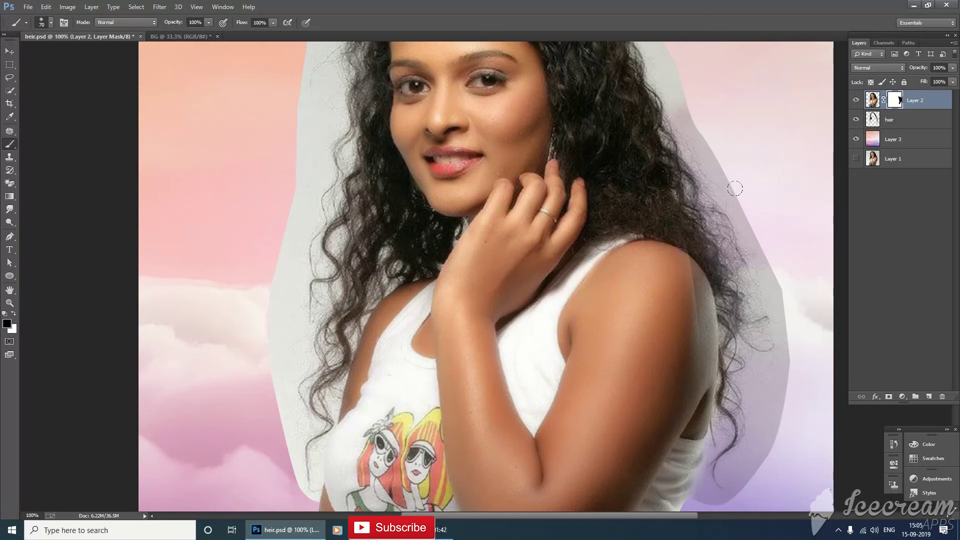
{"action": "left_click_drag", "start_coordinate": [670, 116], "coordinate": [679, 107]}
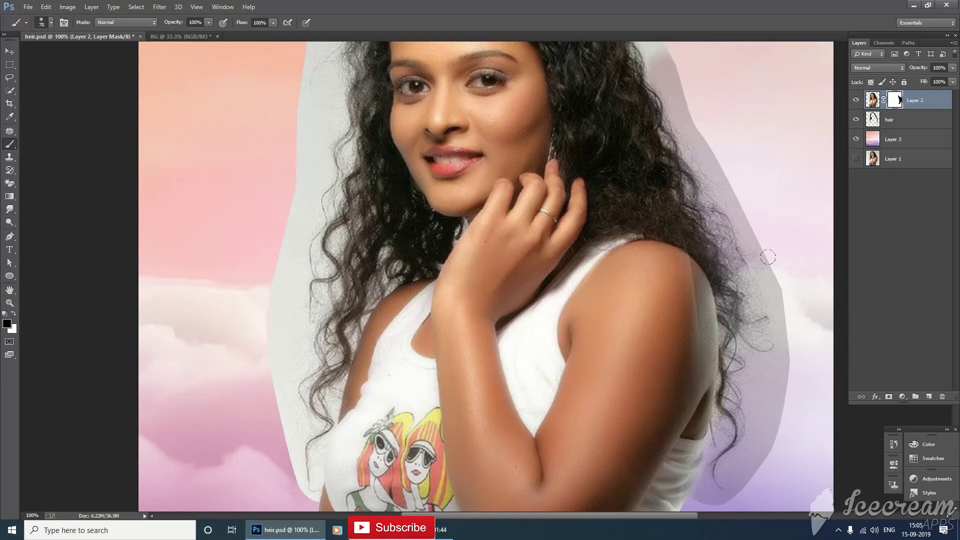
Zoom in further and pan along the hair edge toward the hair above the shoulder
{"action": "key", "text": "ctrl+plus"}
{"action": "key", "text": "ctrl+plus"}
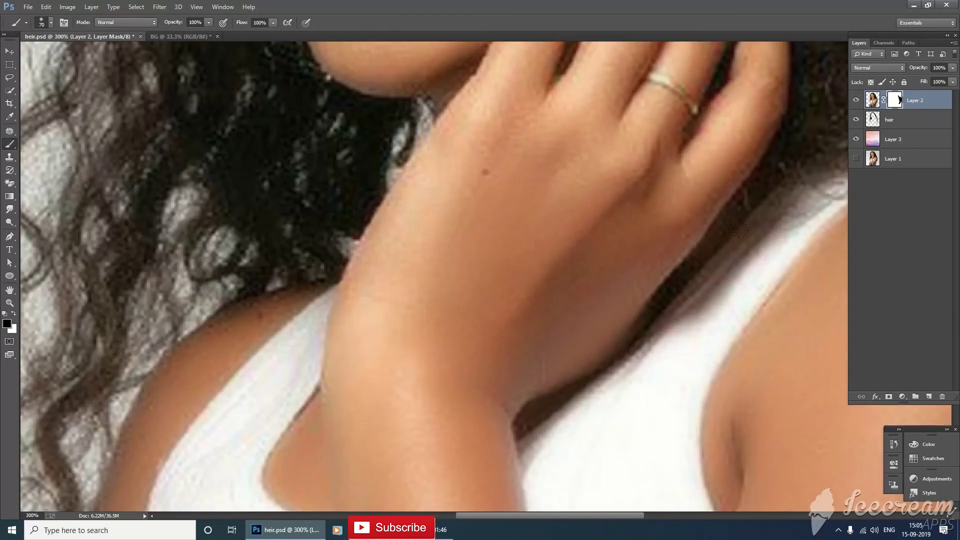
{"action": "mouse_move", "coordinate": [807, 392]}
{"action": "left_mouse_down"}
{"action": "mouse_move", "coordinate": [499, 199]}
{"action": "mouse_move", "coordinate": [431, 215]}
{"action": "mouse_move", "coordinate": [337, 261]}
{"action": "left_mouse_up"}
{"action": "mouse_move", "coordinate": [268, 179]}
{"action": "left_mouse_down"}
{"action": "mouse_move", "coordinate": [423, 449]}
{"action": "mouse_move", "coordinate": [452, 476]}
{"action": "left_mouse_up"}
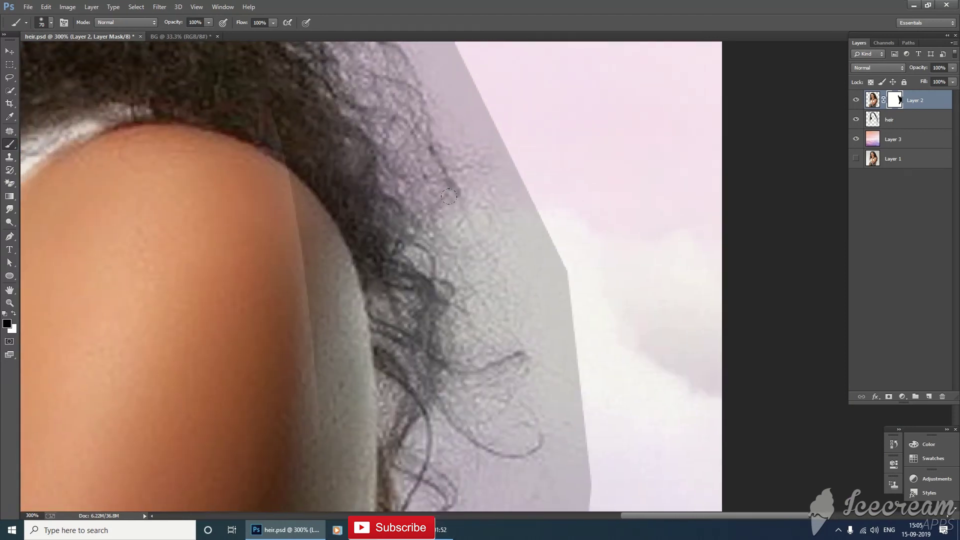
{"action": "left_click_drag", "start_coordinate": [420, 125], "coordinate": [492, 368]}
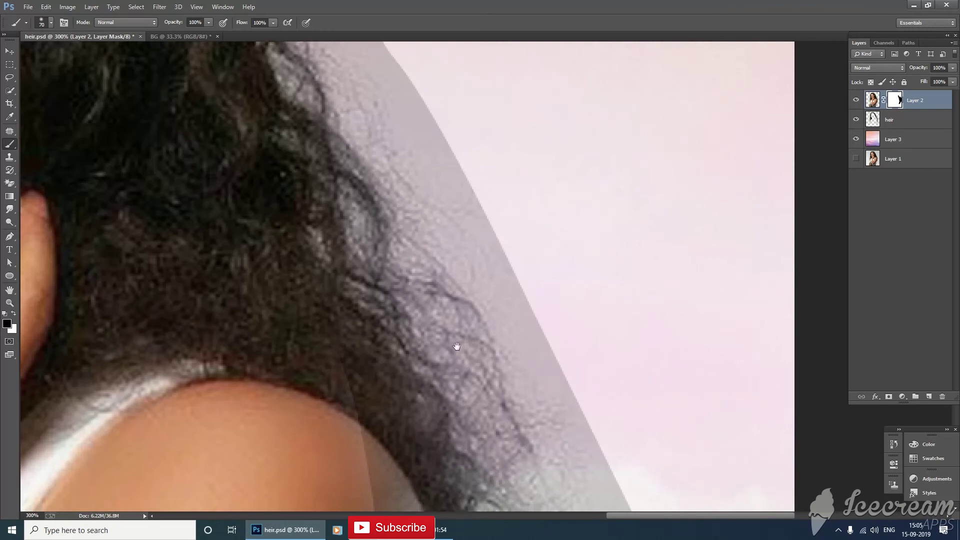
{"action": "left_click_drag", "start_coordinate": [456, 342], "coordinate": [409, 188]}
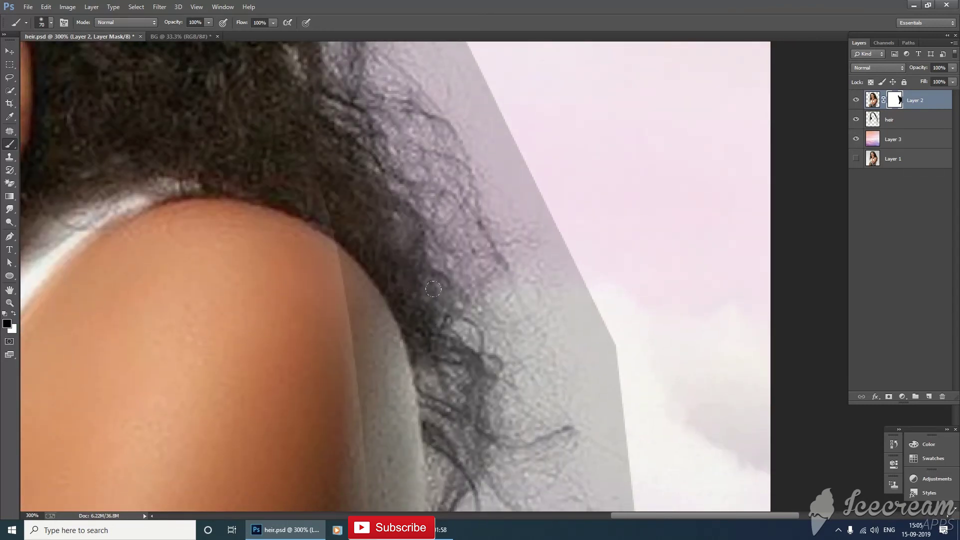
{"action": "scroll", "coordinate": [433, 289], "scroll_direction": "down", "scroll_amount": 1}
{"action": "scroll", "coordinate": [460, 317], "scroll_direction": "down", "scroll_amount": 1}
{"action": "scroll", "coordinate": [461, 317], "scroll_direction": "down", "scroll_amount": 1}
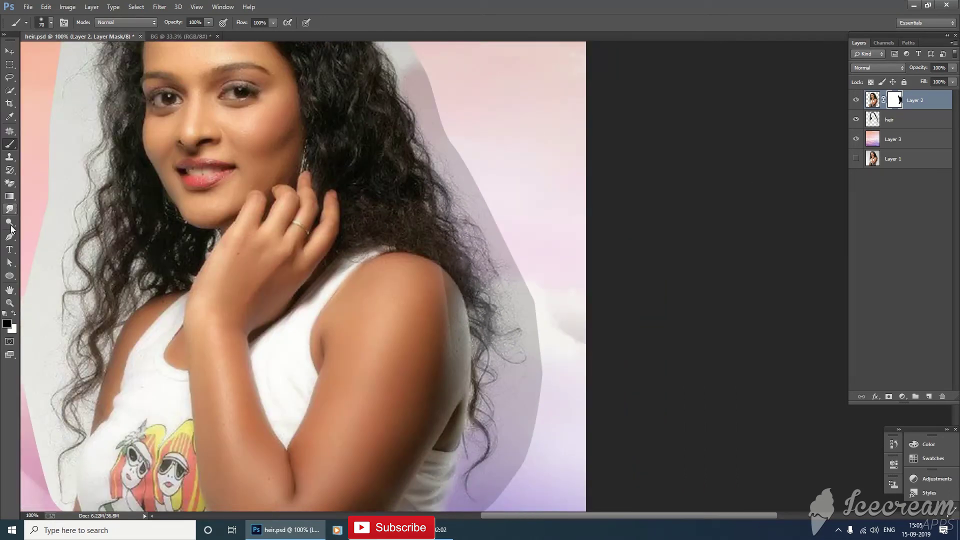
Paint white on the mask to restore the shoulder edge, then black to hide grey along the hair
{"action": "left_click", "coordinate": [14, 314]}
{"action": "left_click_drag", "start_coordinate": [449, 277], "coordinate": [461, 342]}
{"action": "left_click_drag", "start_coordinate": [444, 278], "coordinate": [460, 370]}
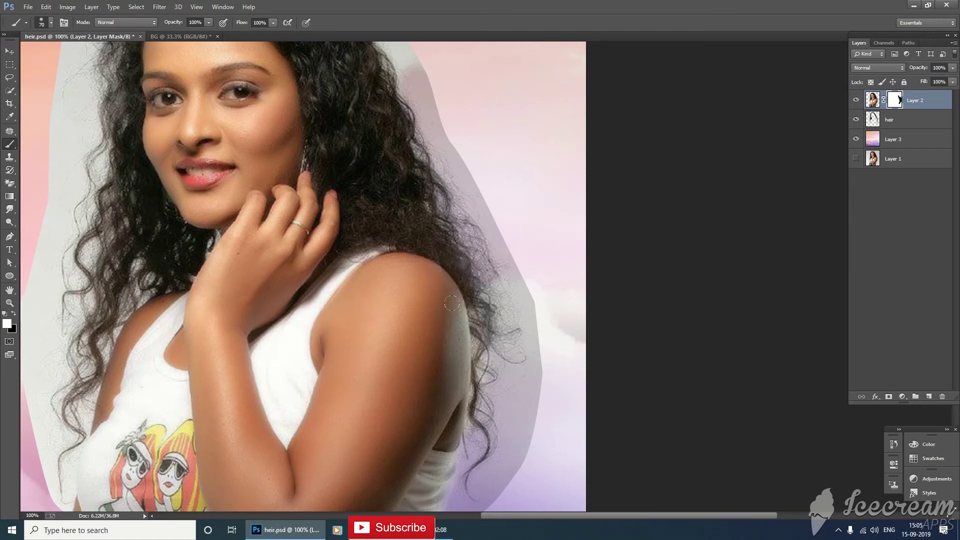
{"action": "left_click", "coordinate": [14, 314]}
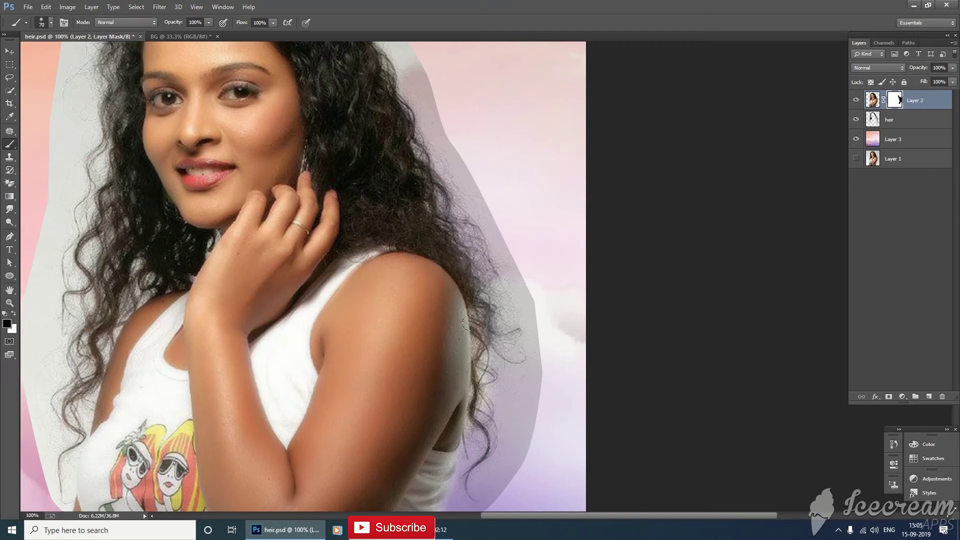
{"action": "mouse_move", "coordinate": [480, 304]}
{"action": "left_mouse_down"}
{"action": "mouse_move", "coordinate": [488, 353]}
{"action": "mouse_move", "coordinate": [479, 415]}
{"action": "mouse_move", "coordinate": [492, 423]}
{"action": "left_mouse_up"}
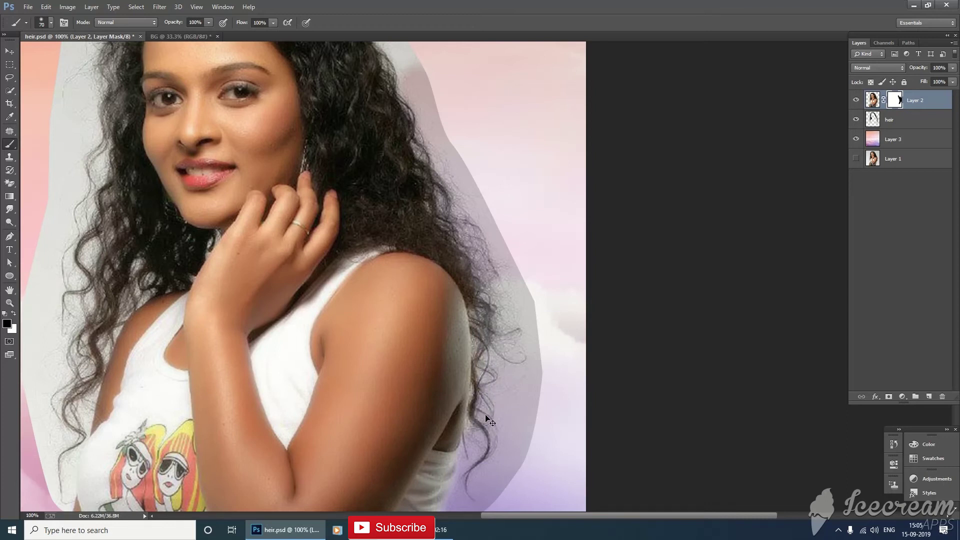
{"action": "key", "text": "ctrl+plus"}
{"action": "key", "text": "ctrl+plus"}
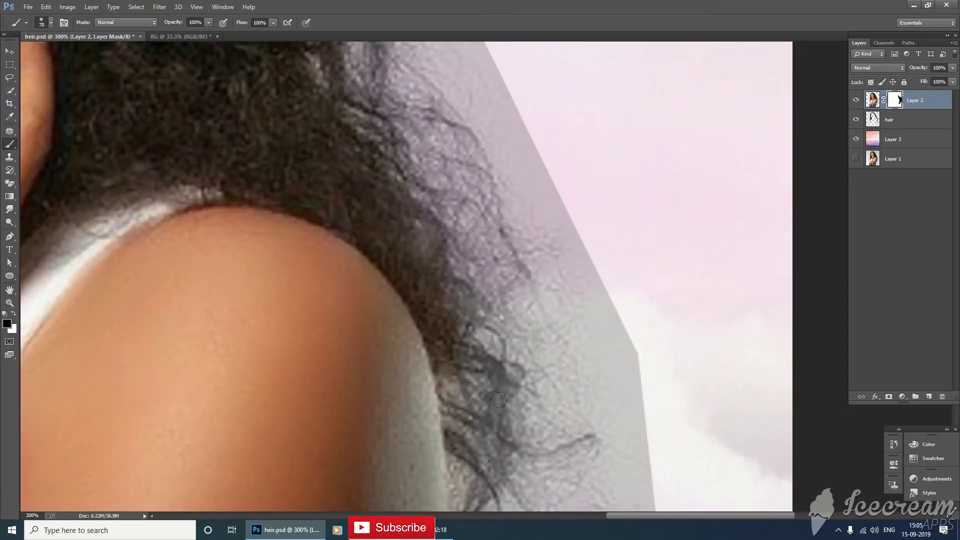
Mask out grey between the lower hair strands at 300%, then pan up toward the top of the head
{"action": "left_click_drag", "start_coordinate": [509, 420], "coordinate": [394, 205]}
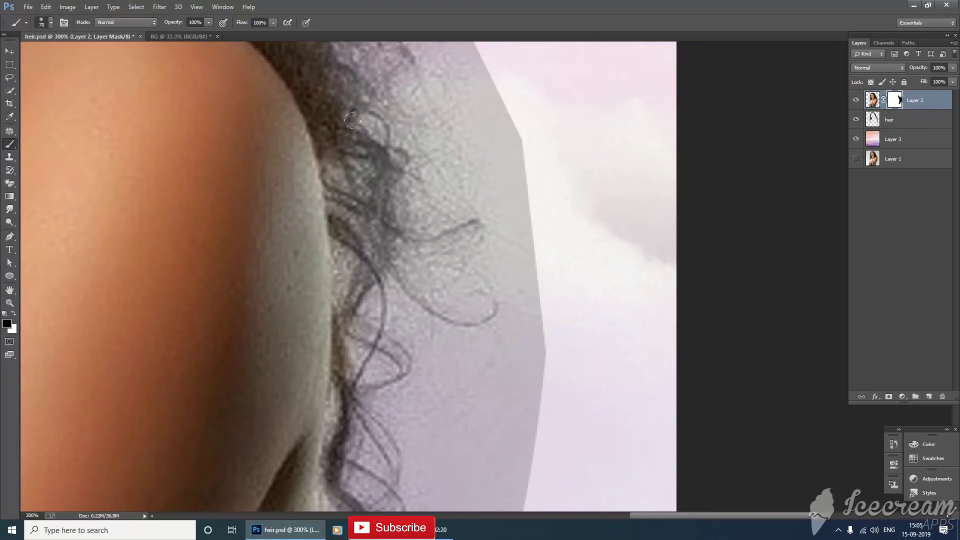
{"action": "left_click_drag", "start_coordinate": [350, 375], "coordinate": [352, 340]}
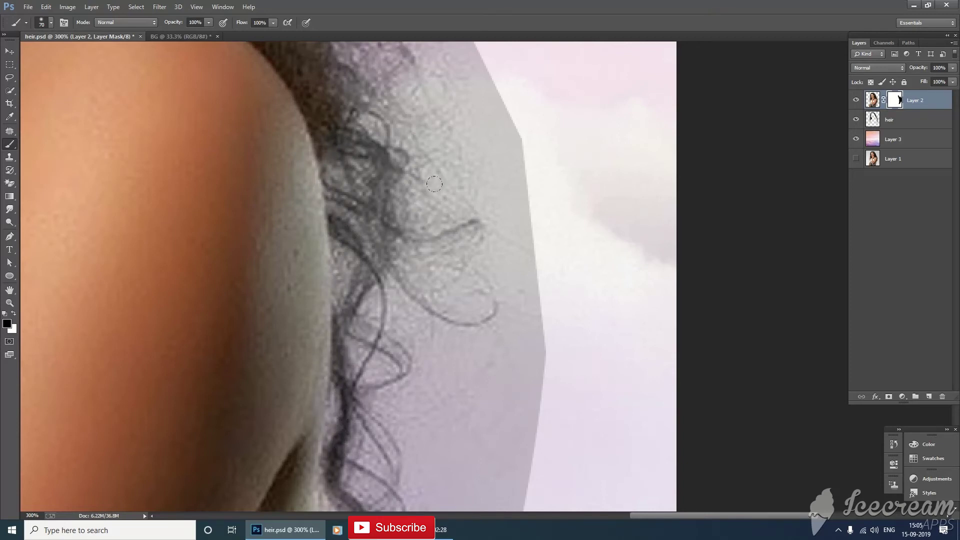
{"action": "left_click_drag", "start_coordinate": [407, 214], "coordinate": [513, 475]}
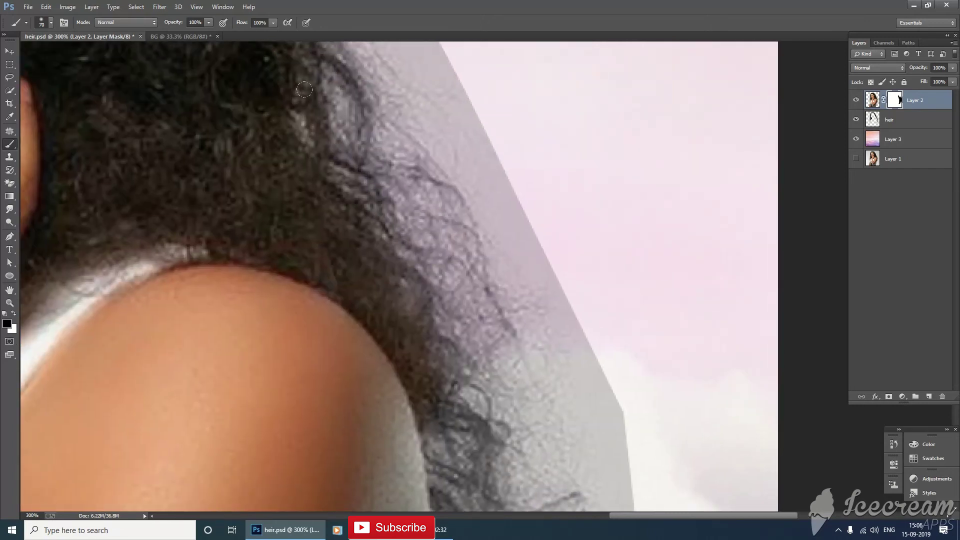
{"action": "left_click_drag", "start_coordinate": [373, 134], "coordinate": [461, 374]}
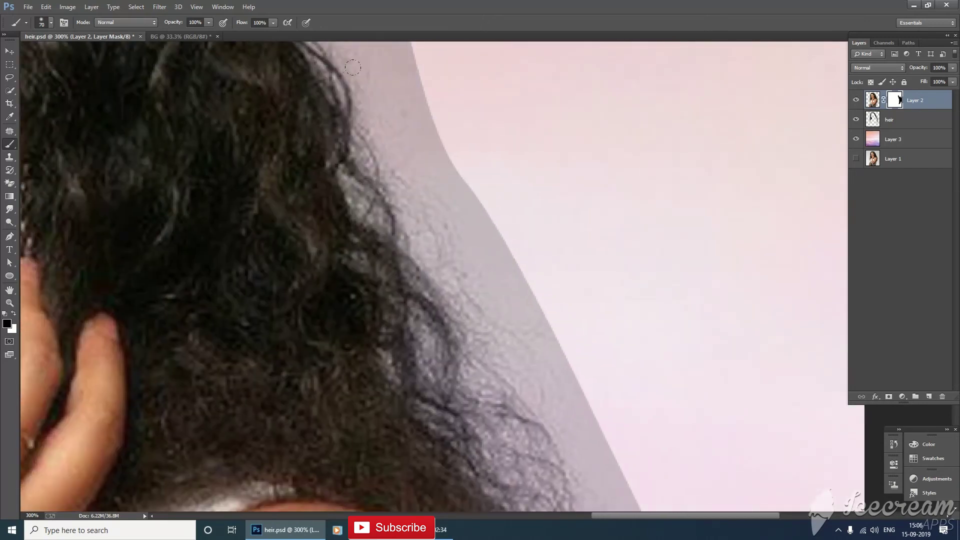
{"action": "left_click_drag", "start_coordinate": [352, 67], "coordinate": [480, 388]}
{"action": "mouse_move", "coordinate": [368, 139]}
{"action": "left_mouse_down"}
{"action": "mouse_move", "coordinate": [441, 292]}
{"action": "mouse_move", "coordinate": [479, 405]}
{"action": "mouse_move", "coordinate": [453, 331]}
{"action": "left_mouse_up"}
Paint black on Layer 2's mask to hide the grey band above the top hairline
{"action": "left_click_drag", "start_coordinate": [493, 405], "coordinate": [499, 445]}
{"action": "left_click_drag", "start_coordinate": [440, 300], "coordinate": [304, 183]}
{"action": "left_click_drag", "start_coordinate": [355, 248], "coordinate": [395, 345]}
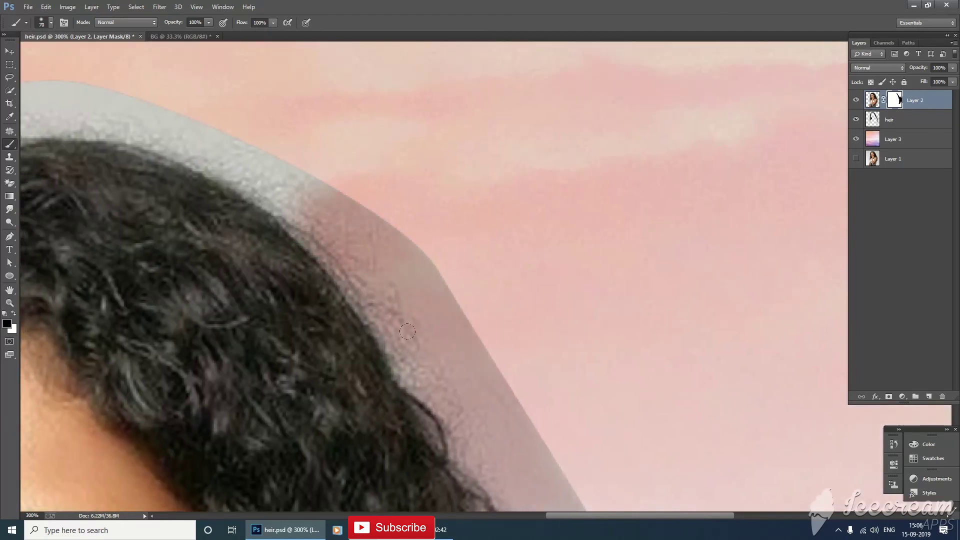
{"action": "left_click_drag", "start_coordinate": [541, 317], "coordinate": [776, 425]}
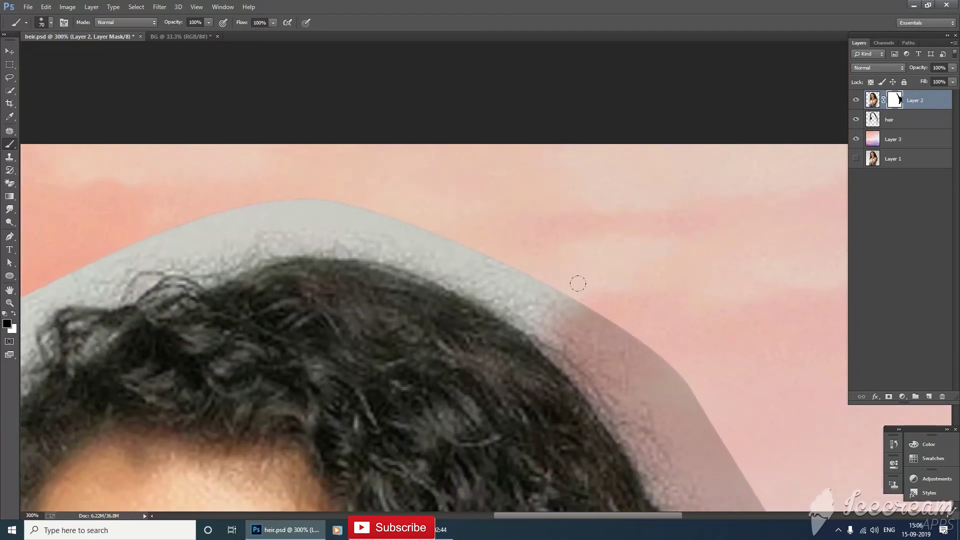
{"action": "left_click_drag", "start_coordinate": [578, 283], "coordinate": [345, 193]}
{"action": "left_click_drag", "start_coordinate": [379, 227], "coordinate": [665, 275]}
{"action": "mouse_move", "coordinate": [588, 226]}
{"action": "left_mouse_down"}
{"action": "mouse_move", "coordinate": [349, 246]}
{"action": "mouse_move", "coordinate": [290, 346]}
{"action": "left_mouse_up"}
{"action": "left_click_drag", "start_coordinate": [486, 322], "coordinate": [239, 237]}
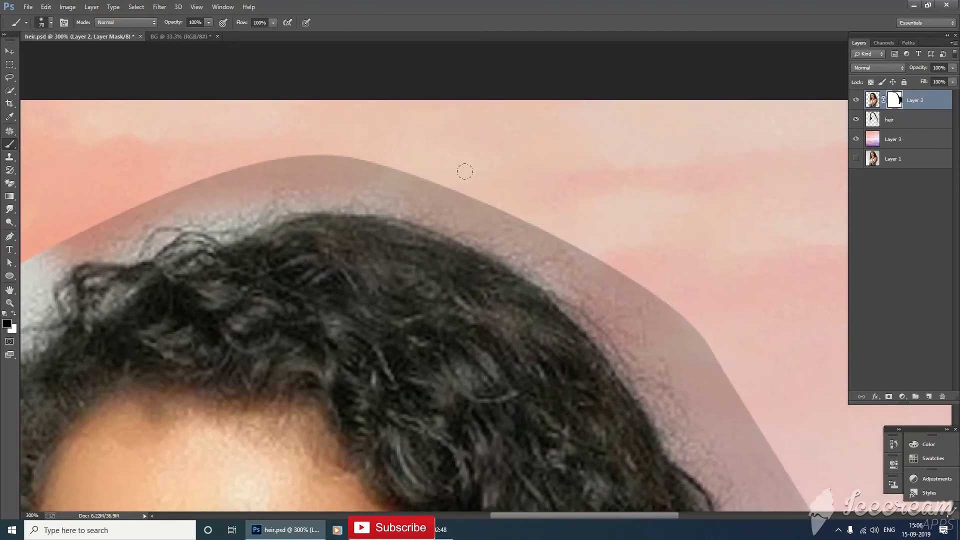
Continue masking the grey band along the lower-left hair edge so the sky shows through
{"action": "left_click_drag", "start_coordinate": [500, 220], "coordinate": [732, 332]}
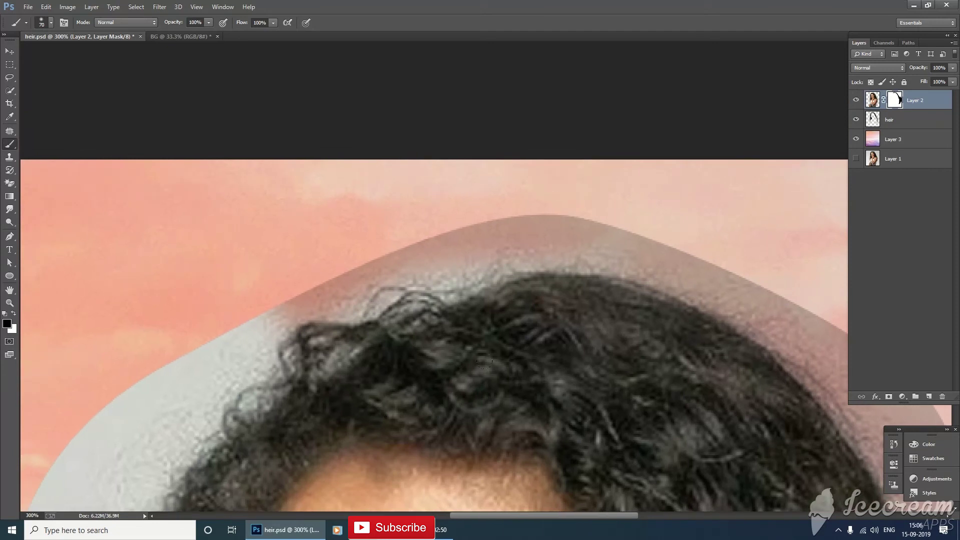
{"action": "mouse_move", "coordinate": [476, 194]}
{"action": "left_mouse_down"}
{"action": "mouse_move", "coordinate": [368, 225]}
{"action": "mouse_move", "coordinate": [97, 403]}
{"action": "mouse_move", "coordinate": [311, 300]}
{"action": "left_mouse_up"}
{"action": "left_click_drag", "start_coordinate": [286, 255], "coordinate": [447, 270]}
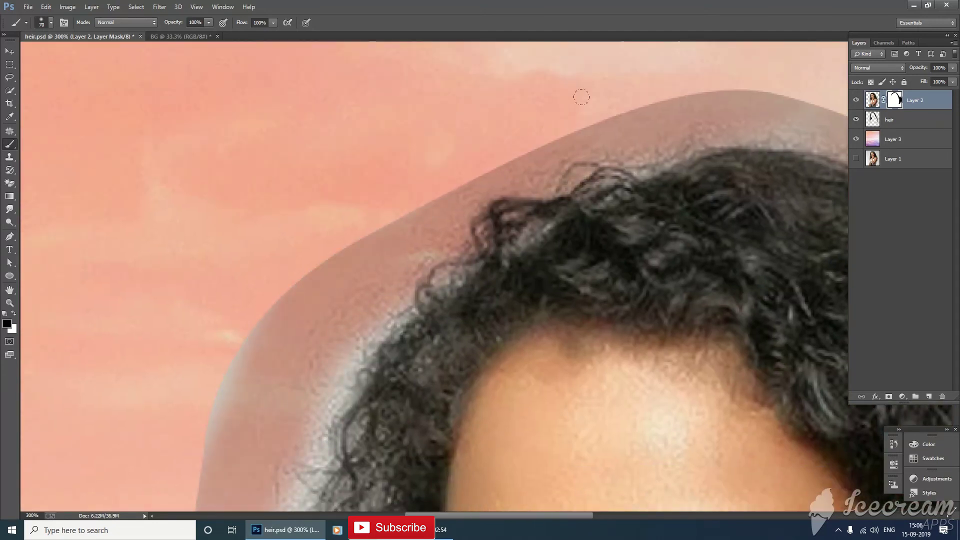
{"action": "mouse_move", "coordinate": [408, 210]}
{"action": "left_mouse_down"}
{"action": "mouse_move", "coordinate": [250, 325]}
{"action": "mouse_move", "coordinate": [253, 377]}
{"action": "left_mouse_up"}
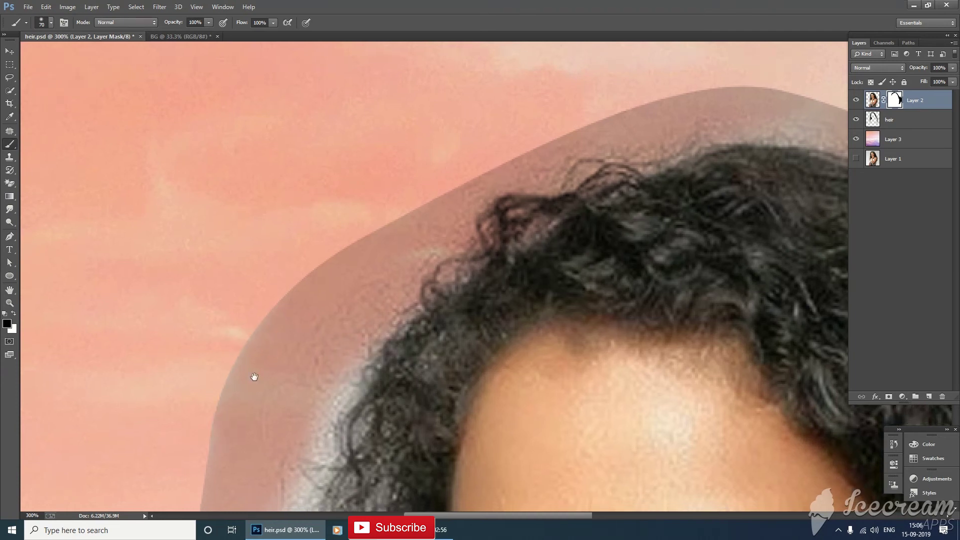
{"action": "left_click_drag", "start_coordinate": [390, 271], "coordinate": [536, 116]}
{"action": "mouse_move", "coordinate": [551, 166]}
{"action": "left_mouse_down"}
{"action": "mouse_move", "coordinate": [330, 505]}
{"action": "mouse_move", "coordinate": [386, 327]}
{"action": "left_mouse_up"}
{"action": "left_click_drag", "start_coordinate": [555, 95], "coordinate": [505, 180]}
{"action": "left_click_drag", "start_coordinate": [570, 170], "coordinate": [463, 278]}
{"action": "mouse_move", "coordinate": [500, 226]}
{"action": "left_mouse_down"}
{"action": "mouse_move", "coordinate": [361, 416]}
{"action": "mouse_move", "coordinate": [380, 345]}
{"action": "left_mouse_up"}
Mask the pale and white patches beside the curly hair on the left side
{"action": "mouse_move", "coordinate": [410, 380]}
{"action": "left_mouse_down"}
{"action": "mouse_move", "coordinate": [481, 142]}
{"action": "mouse_move", "coordinate": [450, 390]}
{"action": "left_mouse_up"}
{"action": "left_click_drag", "start_coordinate": [596, 106], "coordinate": [556, 156]}
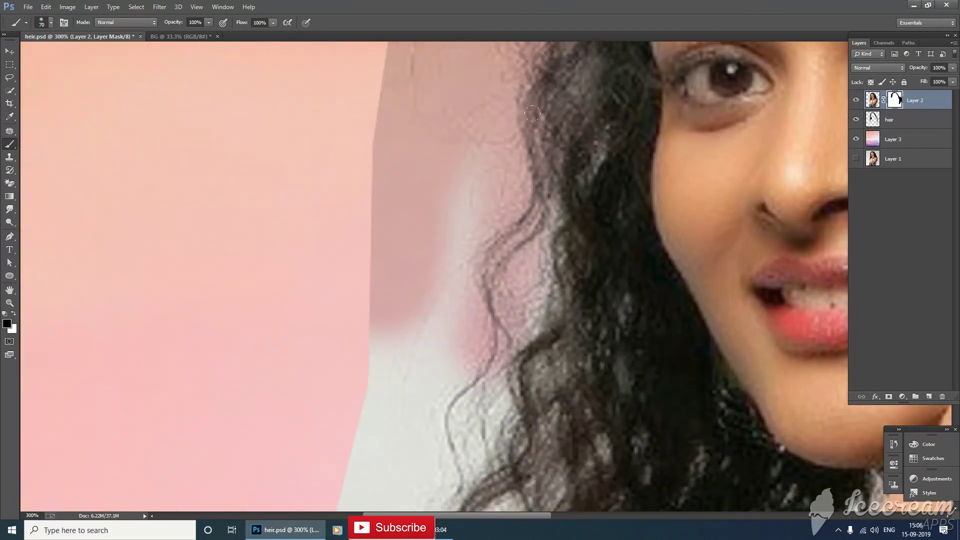
{"action": "left_click_drag", "start_coordinate": [480, 195], "coordinate": [420, 345]}
{"action": "left_click_drag", "start_coordinate": [475, 170], "coordinate": [455, 220]}
{"action": "mouse_move", "coordinate": [384, 290]}
{"action": "left_mouse_down"}
{"action": "mouse_move", "coordinate": [400, 400]}
{"action": "mouse_move", "coordinate": [421, 235]}
{"action": "left_mouse_up"}
{"action": "mouse_move", "coordinate": [503, 66]}
{"action": "left_mouse_down"}
{"action": "mouse_move", "coordinate": [433, 107]}
{"action": "mouse_move", "coordinate": [340, 322]}
{"action": "left_mouse_up"}
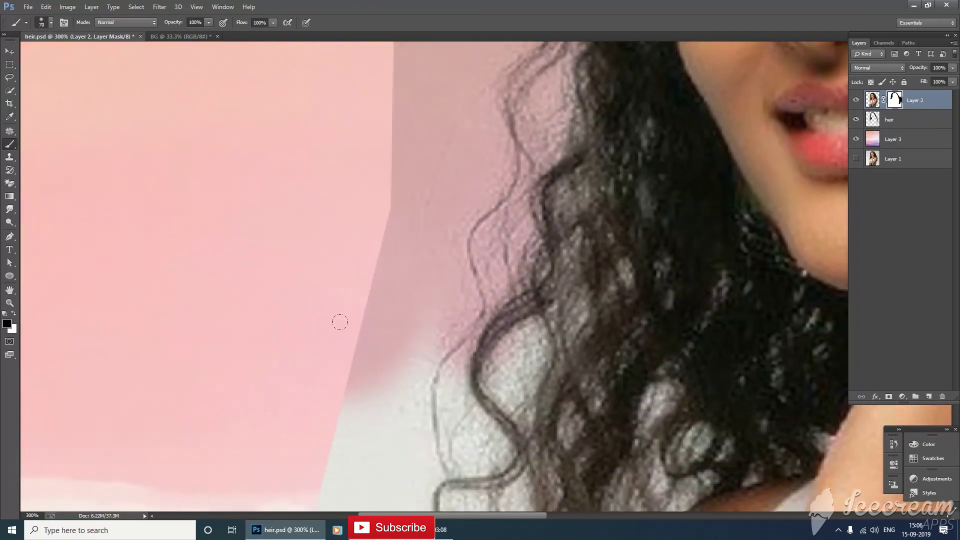
{"action": "mouse_move", "coordinate": [459, 301]}
{"action": "left_mouse_down"}
{"action": "mouse_move", "coordinate": [336, 456]}
{"action": "mouse_move", "coordinate": [395, 348]}
{"action": "mouse_move", "coordinate": [363, 374]}
{"action": "left_mouse_up"}
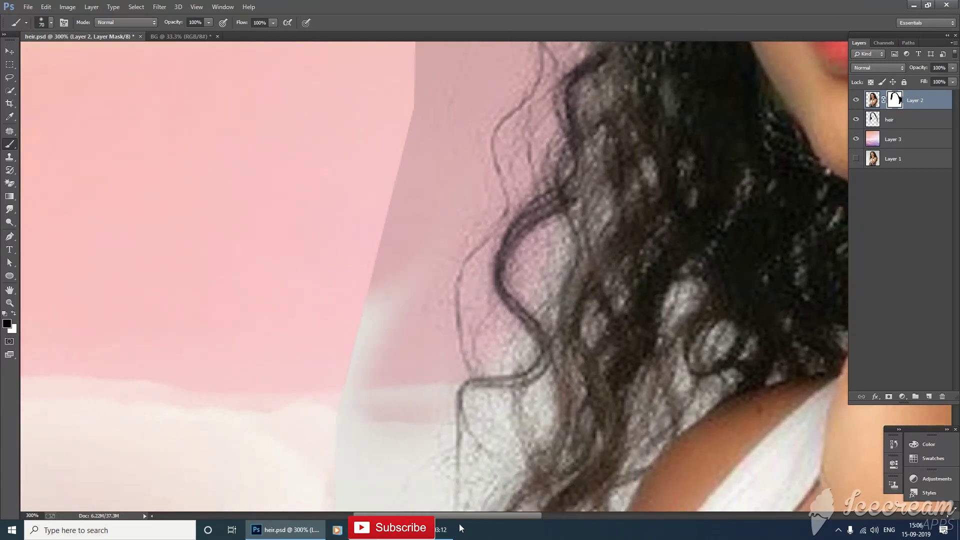
Clear the grey between the lower curls and sky near the shoulder, touching up dark strands
{"action": "left_click_drag", "start_coordinate": [401, 292], "coordinate": [356, 385]}
{"action": "left_click_drag", "start_coordinate": [693, 275], "coordinate": [645, 393]}
{"action": "left_click_drag", "start_coordinate": [720, 333], "coordinate": [701, 388]}
{"action": "left_click_drag", "start_coordinate": [603, 334], "coordinate": [535, 430]}
{"action": "left_click_drag", "start_coordinate": [520, 340], "coordinate": [480, 410]}
{"action": "left_click_drag", "start_coordinate": [560, 300], "coordinate": [533, 355]}
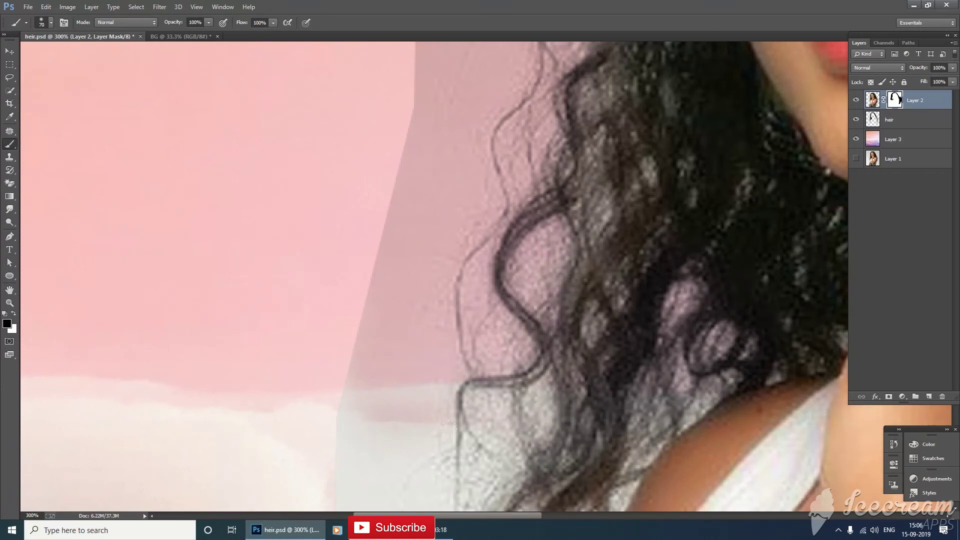
{"action": "scroll", "coordinate": [448, 428], "scroll_direction": "down", "scroll_amount": 5}
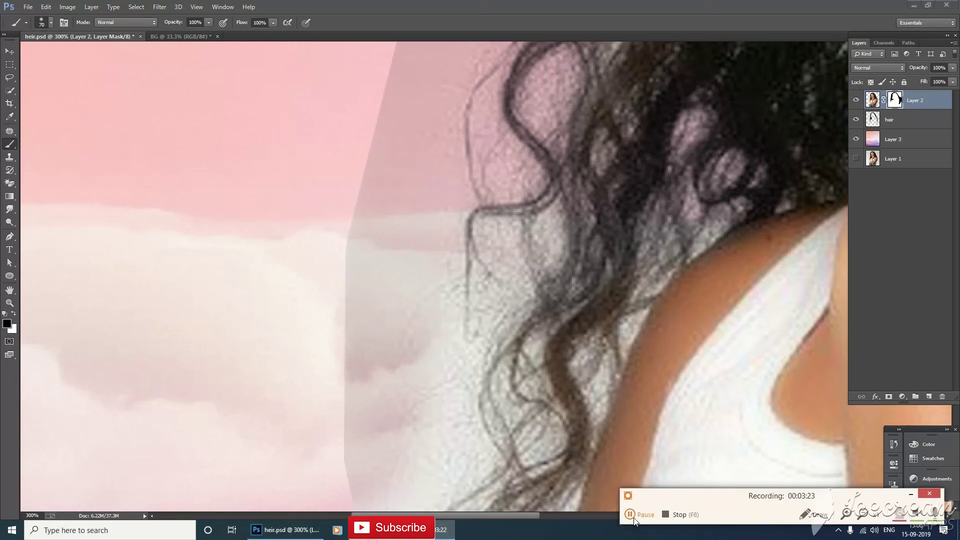
Zoom out to view the whole composite image
{"action": "key", "text": "ctrl+minus"}
{"action": "key", "text": "ctrl+minus"}
{"action": "key", "text": "ctrl+minus"}
{"action": "key", "text": "bracketright"}
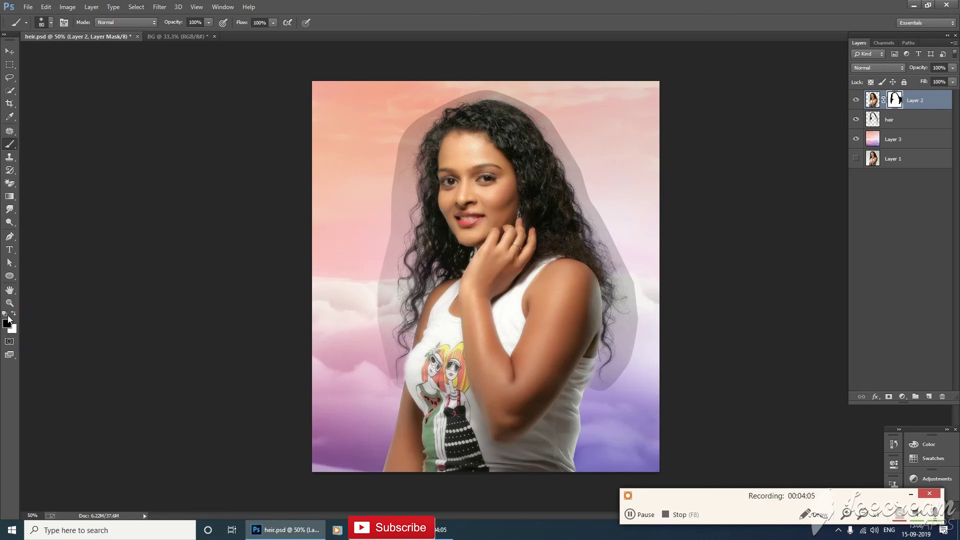
Touch up the mask edge beside the hair with white then black, then select the heir layer
{"action": "left_click", "coordinate": [14, 314]}
{"action": "left_click_drag", "start_coordinate": [580, 189], "coordinate": [585, 216]}
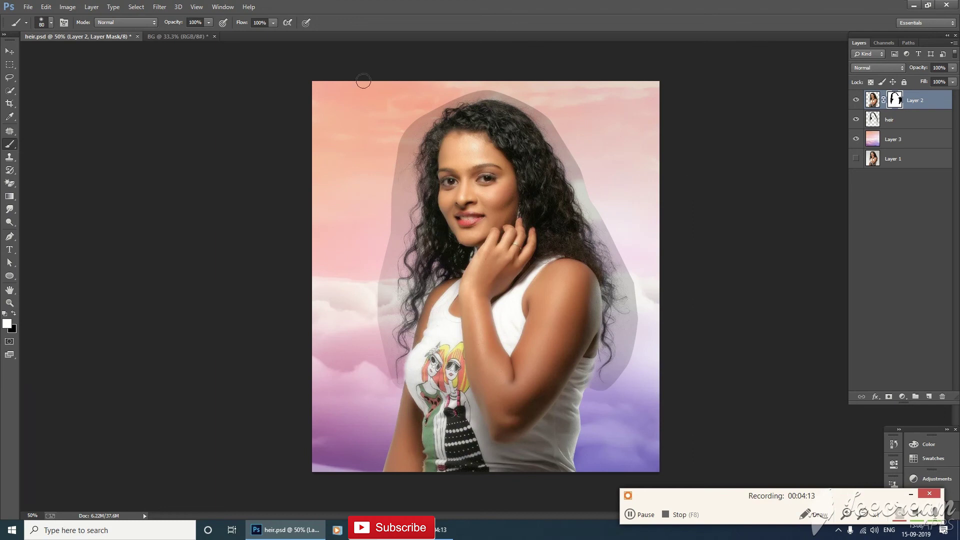
{"action": "left_click", "coordinate": [14, 313]}
{"action": "left_click_drag", "start_coordinate": [556, 218], "coordinate": [577, 183]}
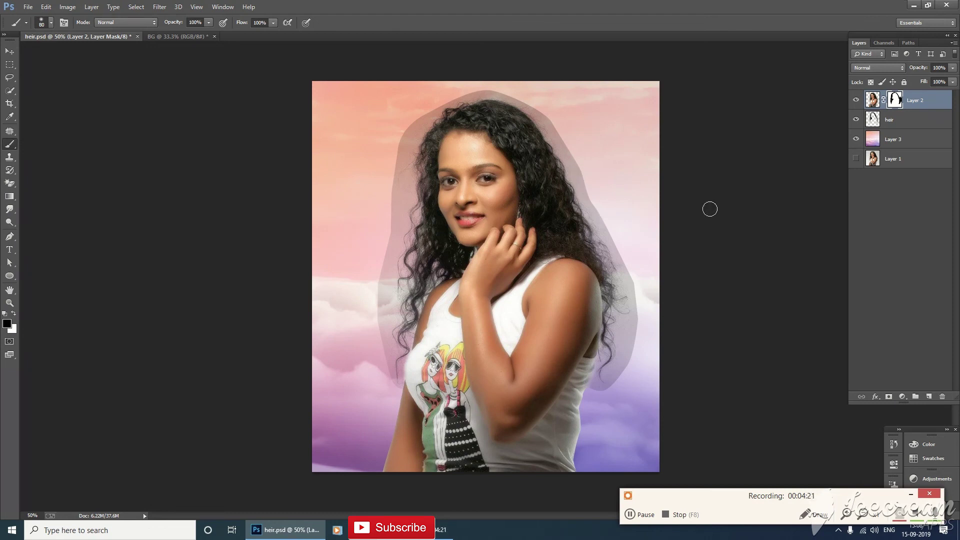
{"action": "left_click", "coordinate": [876, 120]}
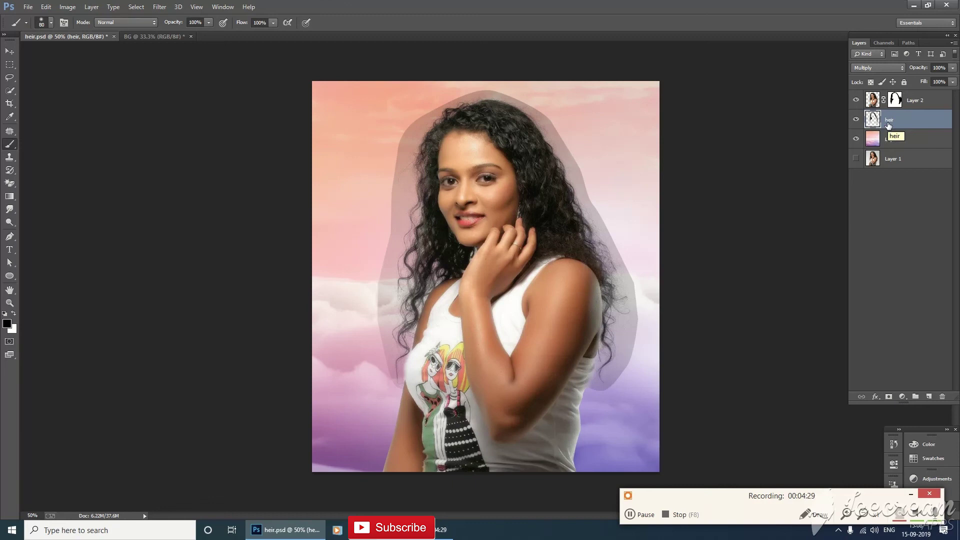
Apply Levels to the heir layer, sampling the grey halo as the white point
{"action": "key", "text": "ctrl+l"}
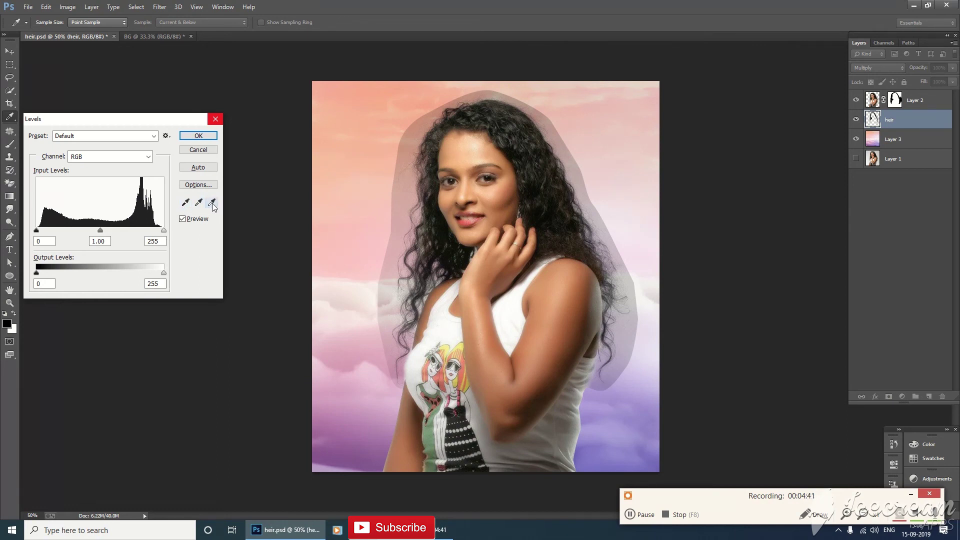
{"action": "left_click", "coordinate": [212, 205]}
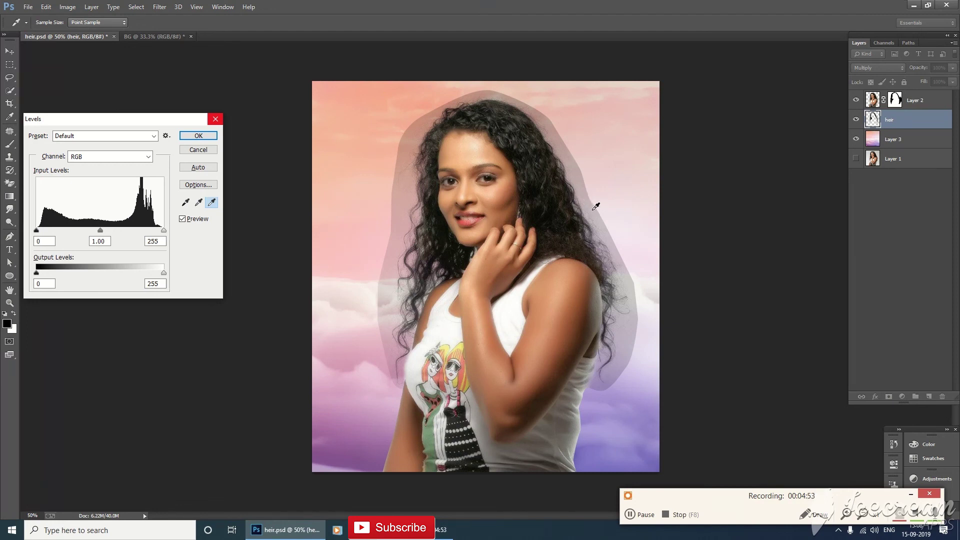
{"action": "left_click", "coordinate": [591, 205]}
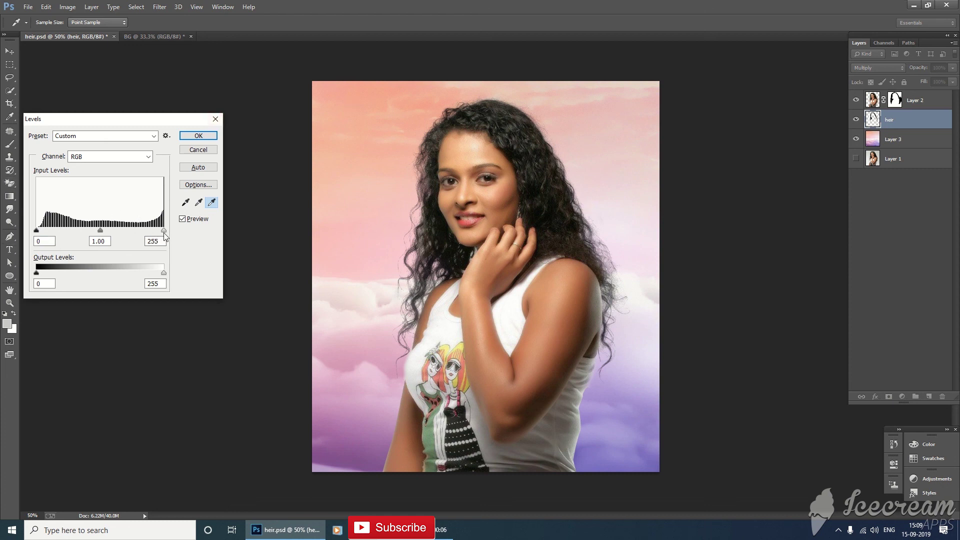
Adjust the Levels input sliders, resample the white point, and commit the adjustment
{"action": "mouse_move", "coordinate": [164, 232]}
{"action": "left_mouse_down"}
{"action": "mouse_move", "coordinate": [130, 231]}
{"action": "mouse_move", "coordinate": [164, 231]}
{"action": "left_mouse_up"}
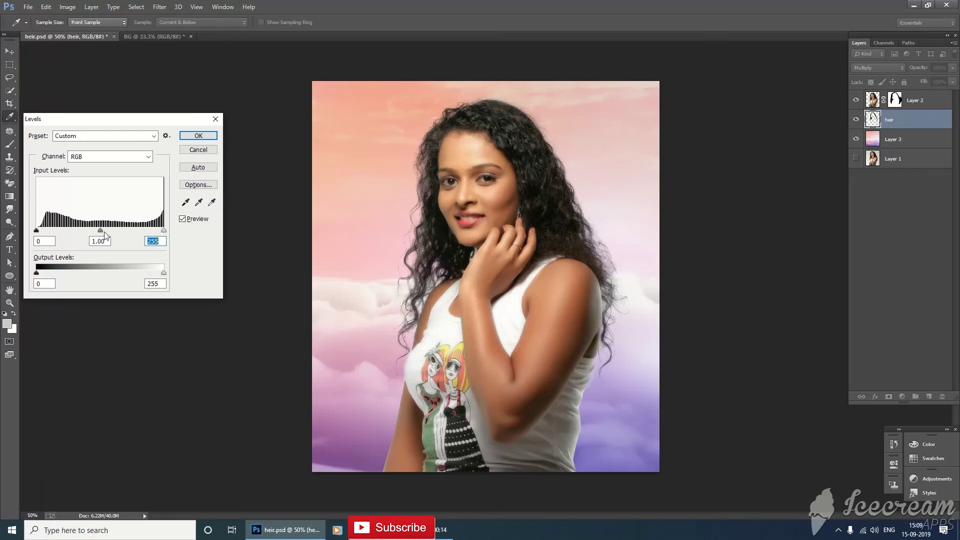
{"action": "left_click_drag", "start_coordinate": [36, 231], "coordinate": [31, 238]}
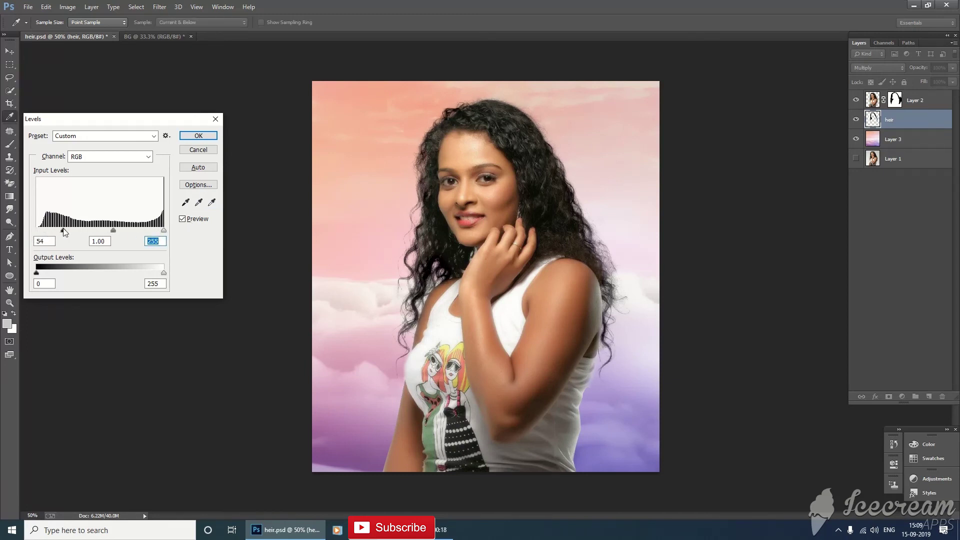
{"action": "left_click", "coordinate": [44, 241]}
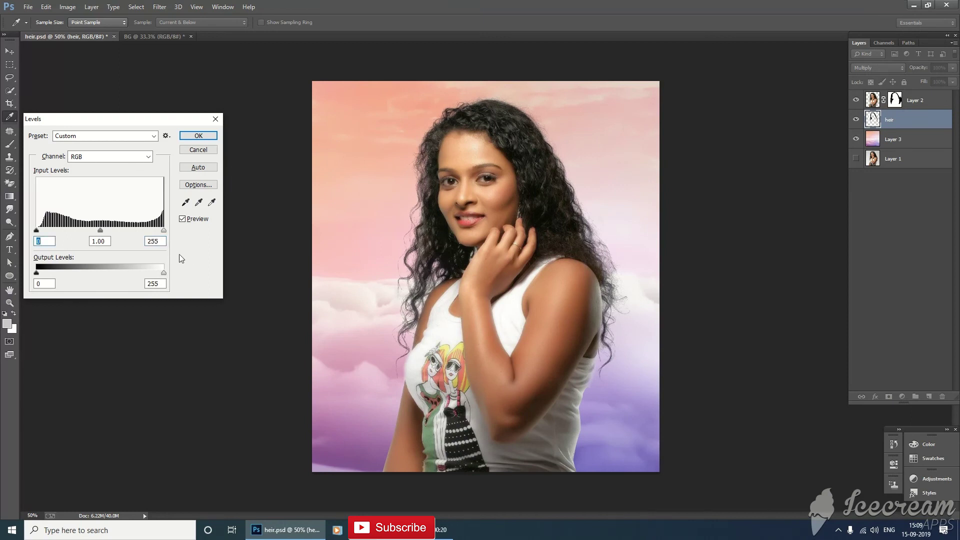
{"action": "left_click_drag", "start_coordinate": [164, 231], "coordinate": [167, 231]}
{"action": "left_click", "coordinate": [213, 202]}
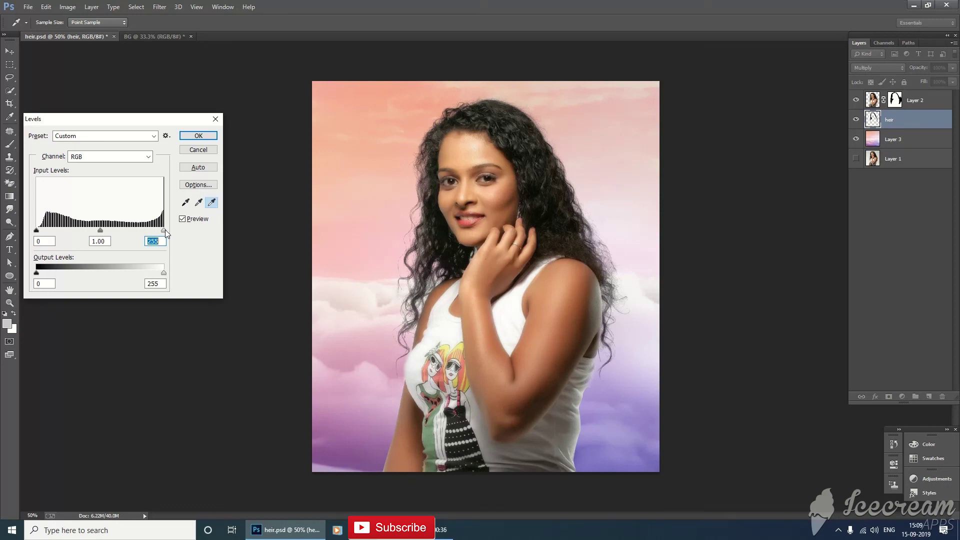
{"action": "left_click", "coordinate": [189, 137]}
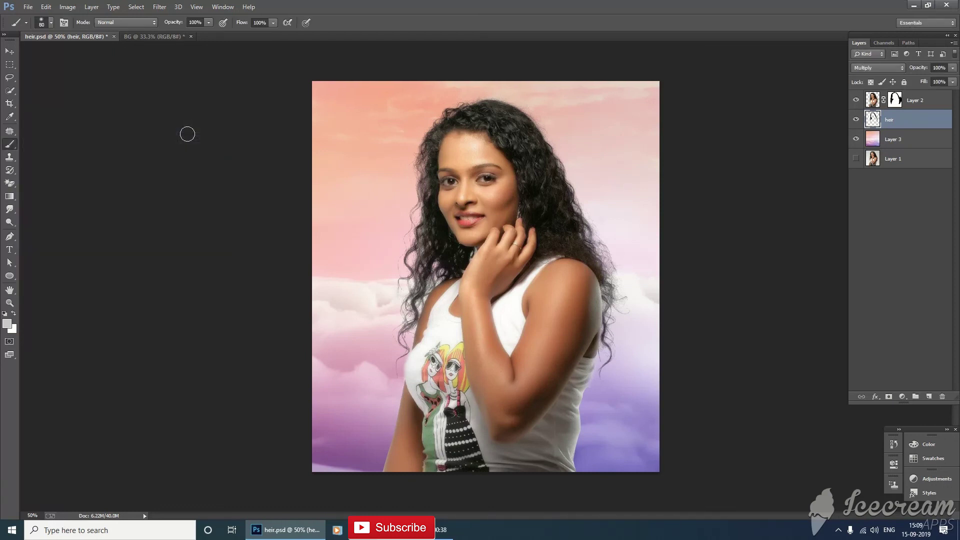